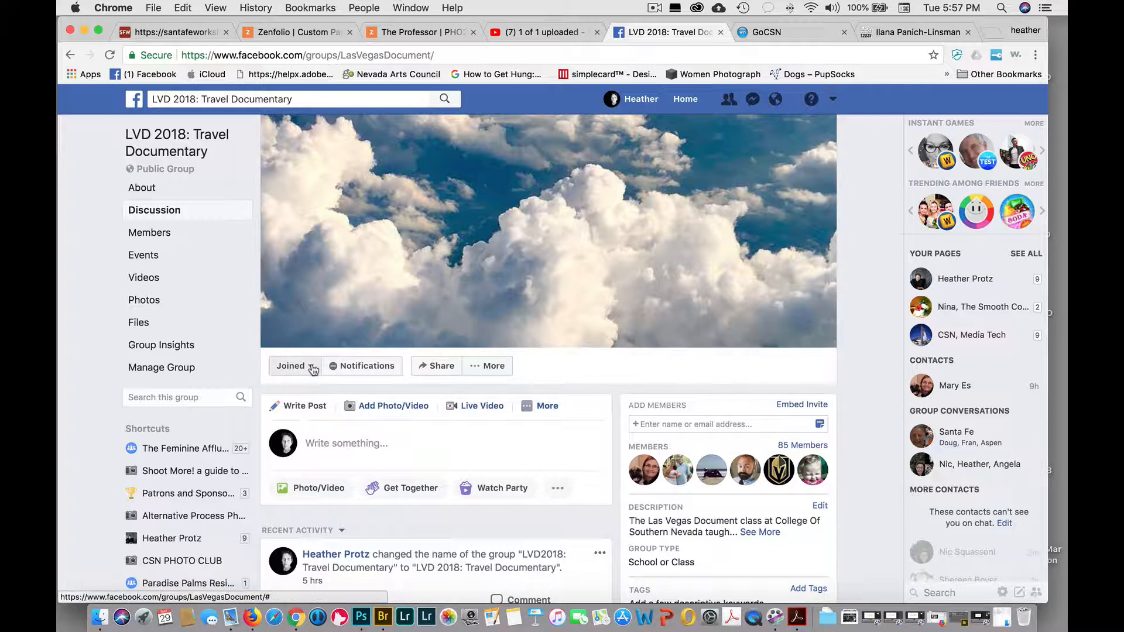
scroll(546, 362, down, 3)
scroll(546, 362, down, 9)
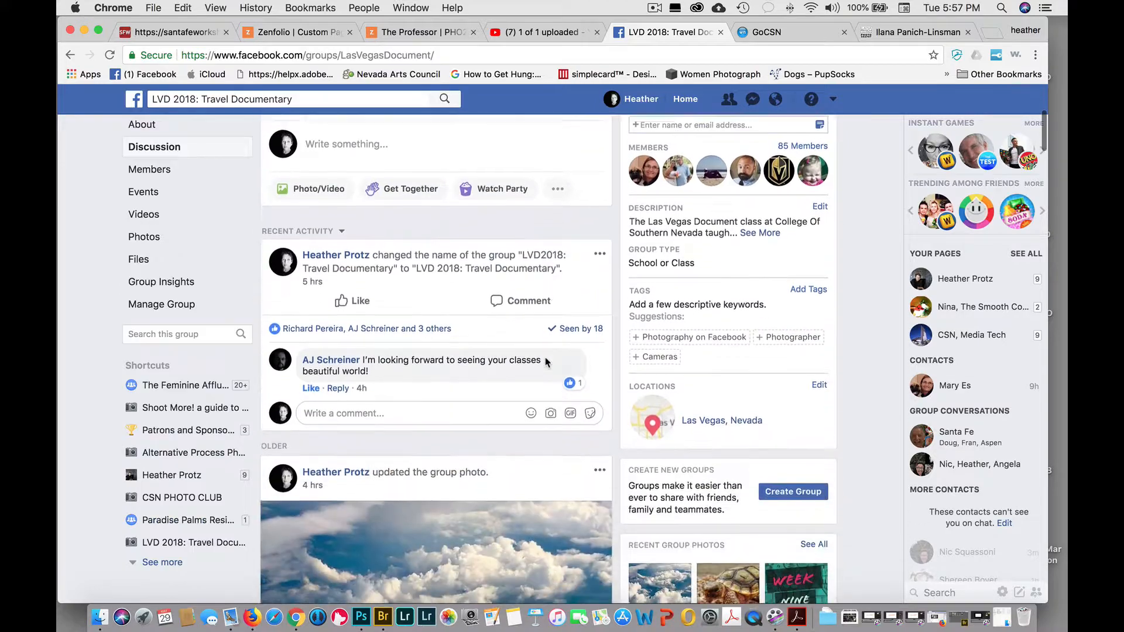
scroll(546, 362, down, 20)
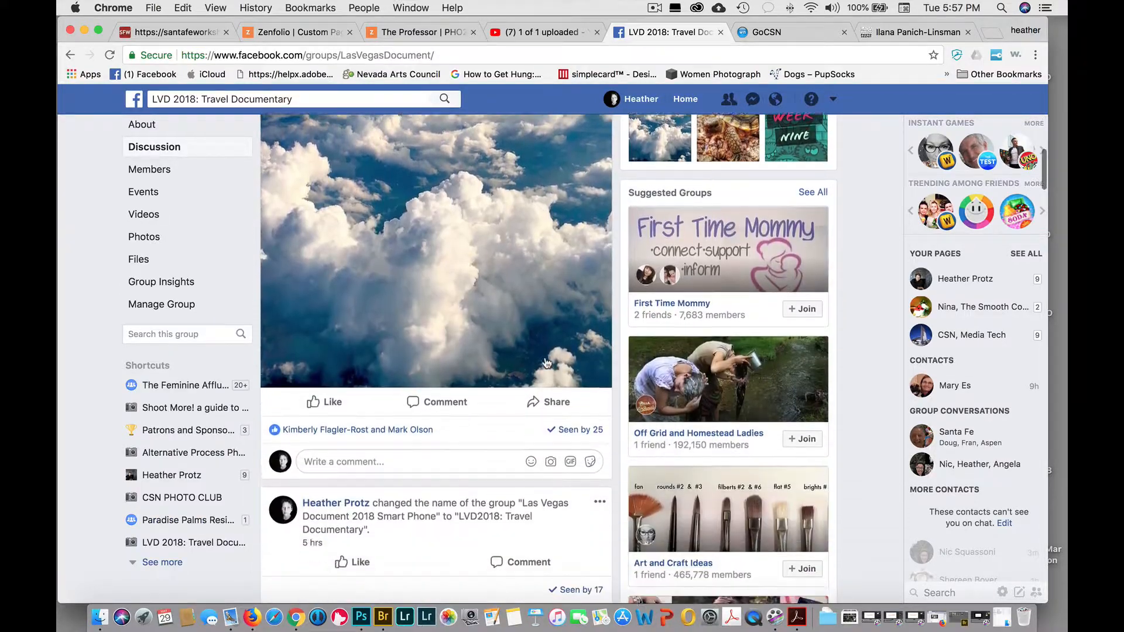
scroll(546, 362, down, 5)
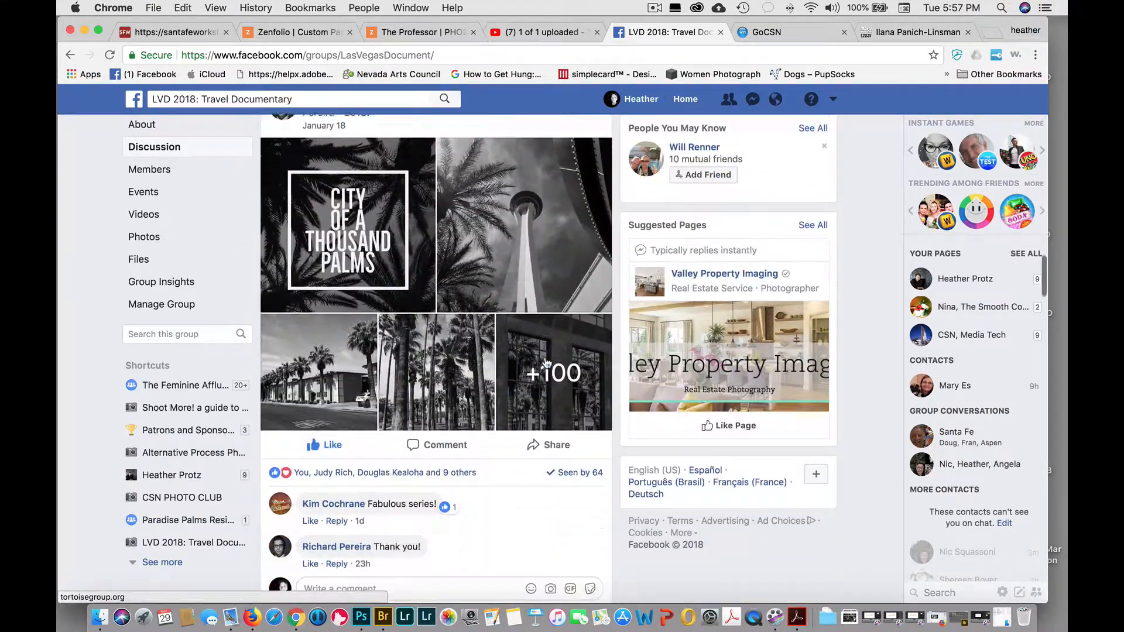
scroll(546, 362, up, 3)
scroll(546, 361, down, 15)
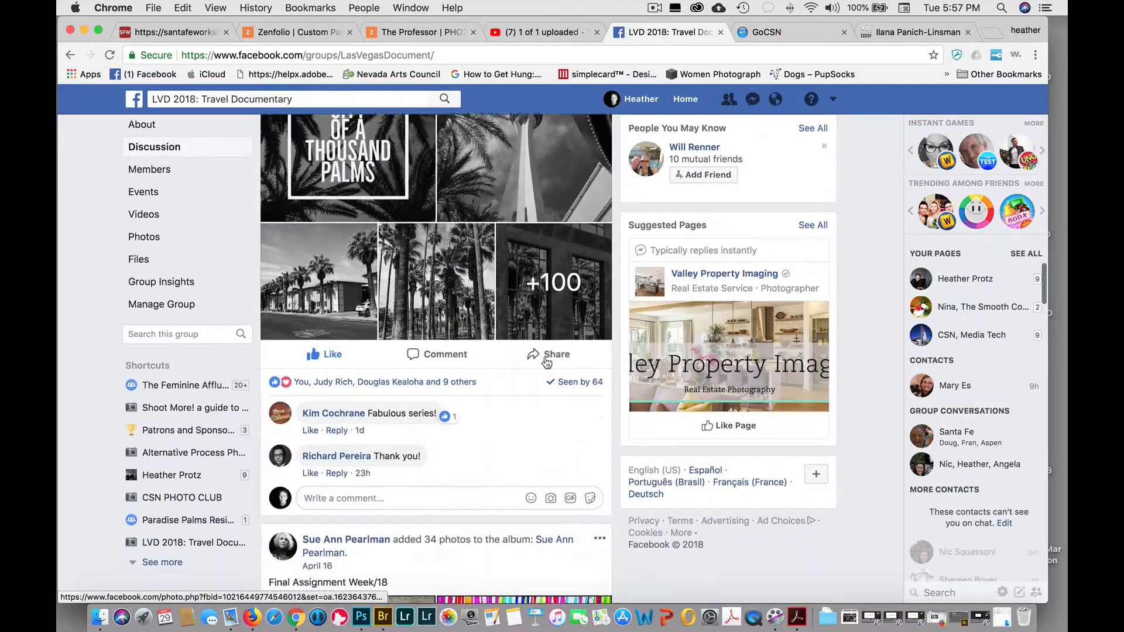
scroll(546, 361, up, 20)
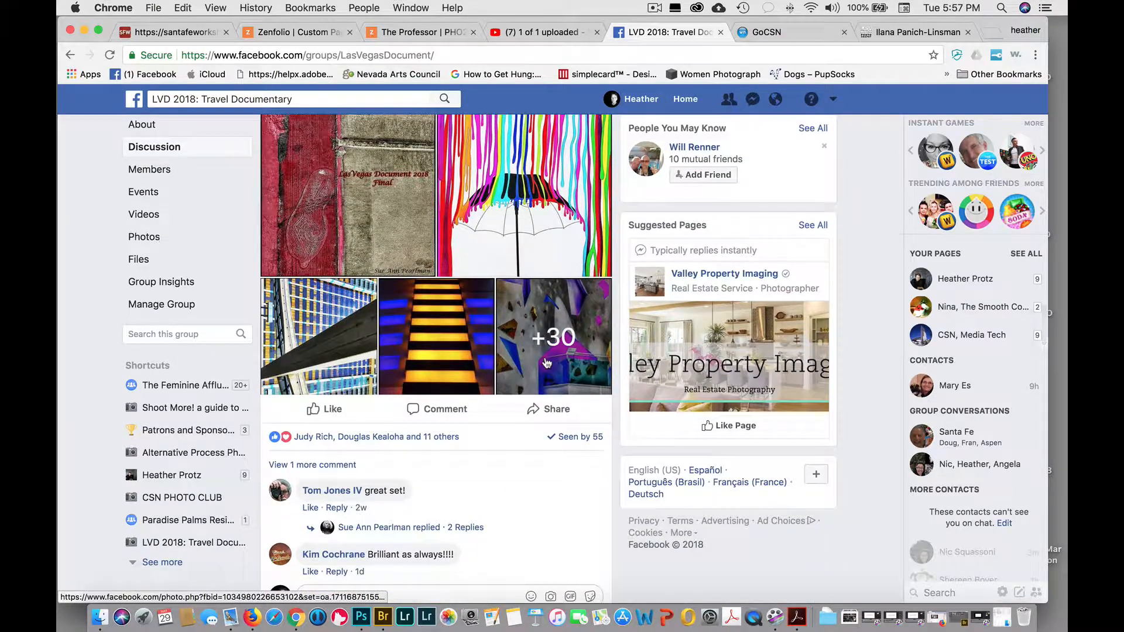
scroll(616, 355, down, 3)
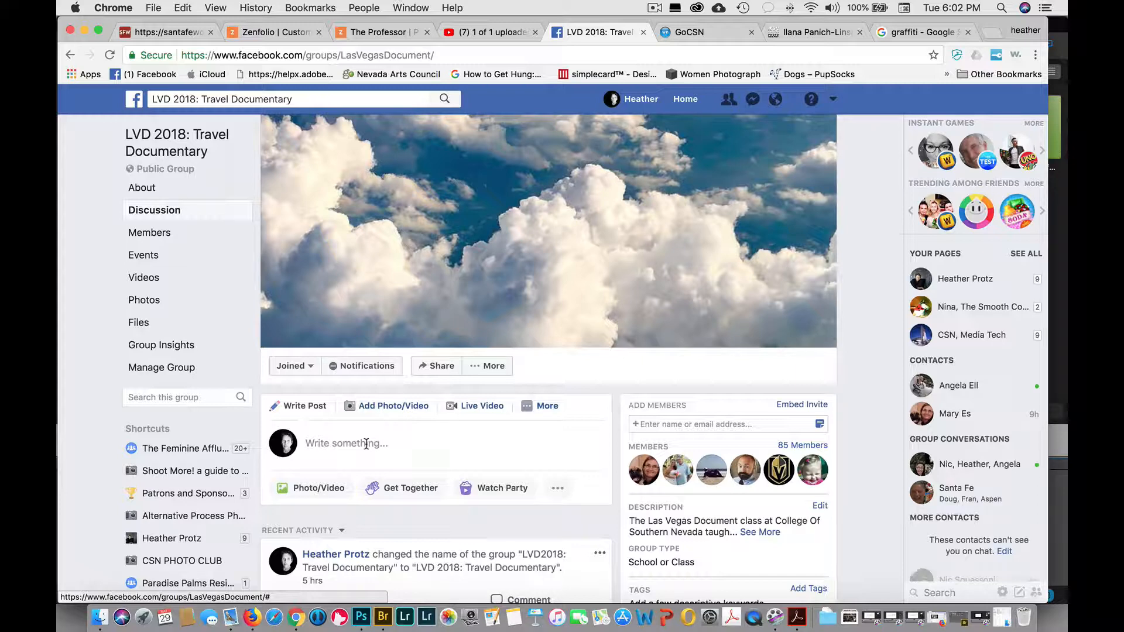
Step: Write the group post 'Spring Trip, New Orleans 2018.' about graffiti found on the way to The Company Burger
click(366, 444)
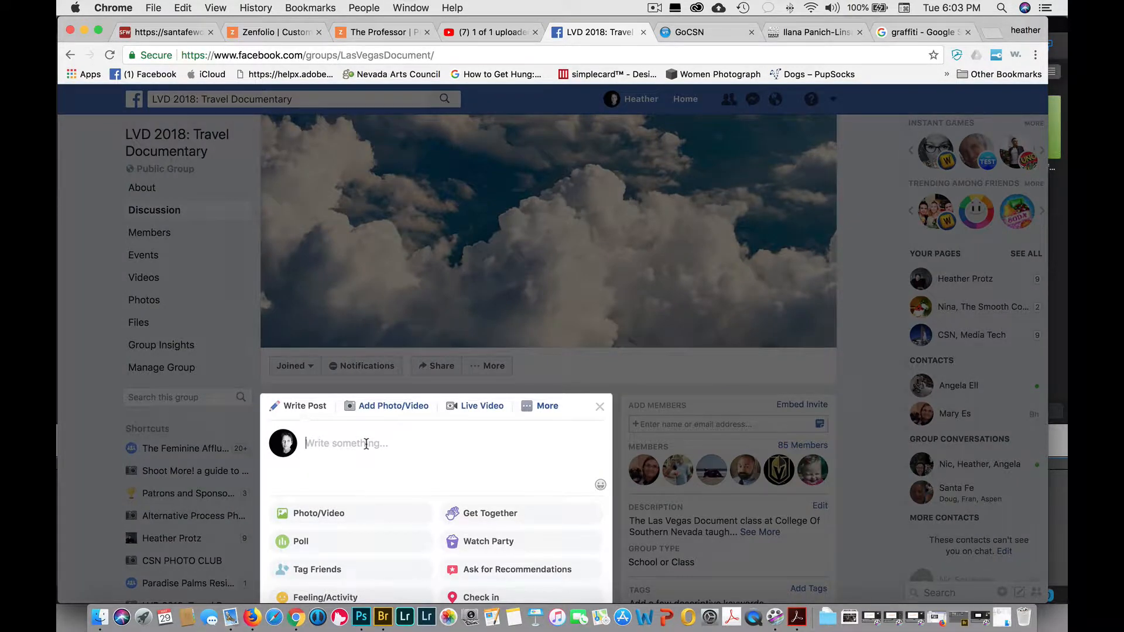
text(Spring Trip)
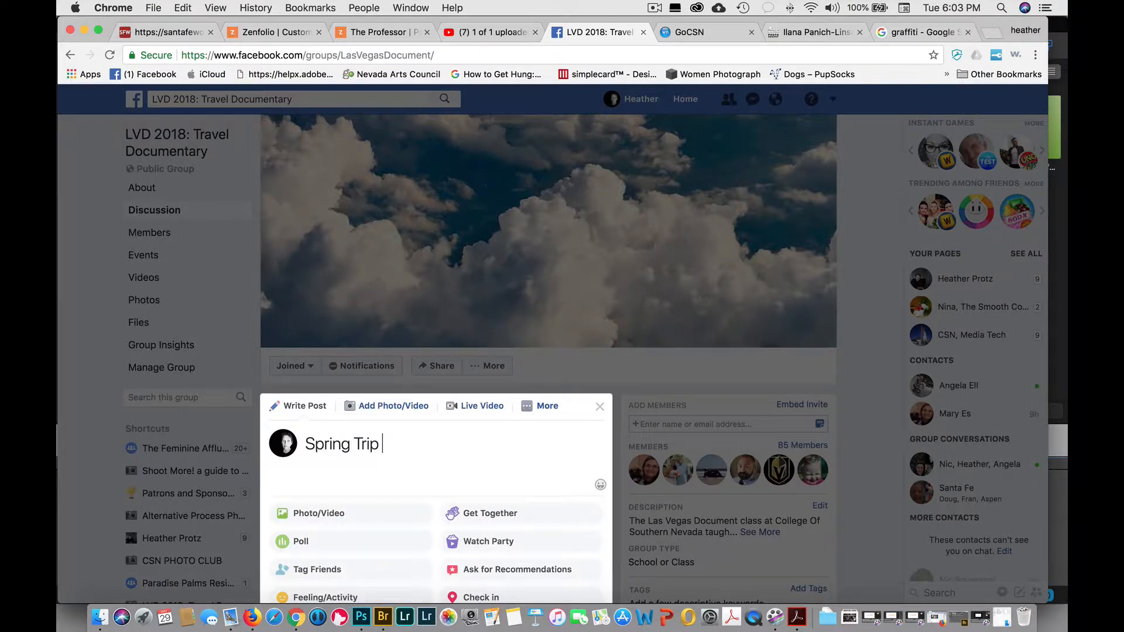
text(, New Orleans )
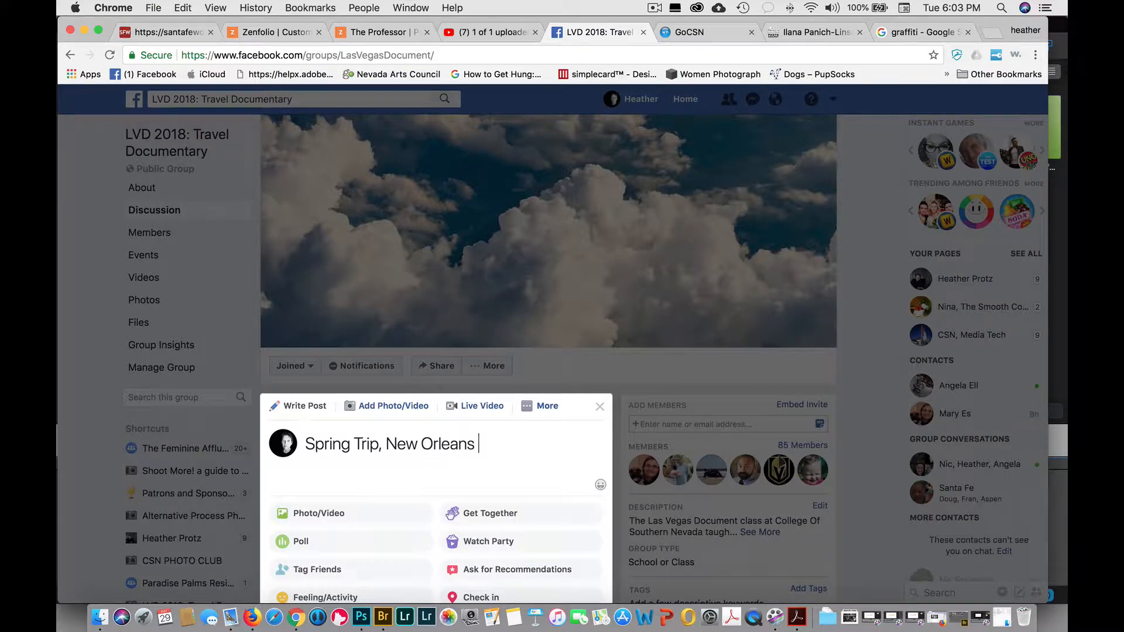
text(2018. Grafi)
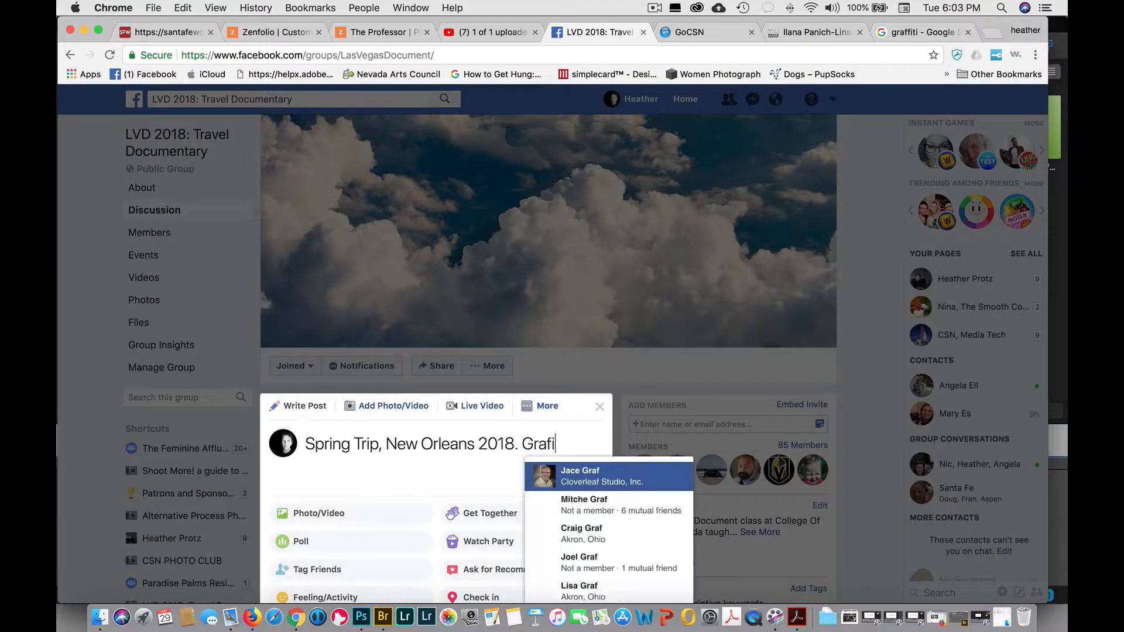
text(ti)
key(BackSpace)
key(BackSpace)
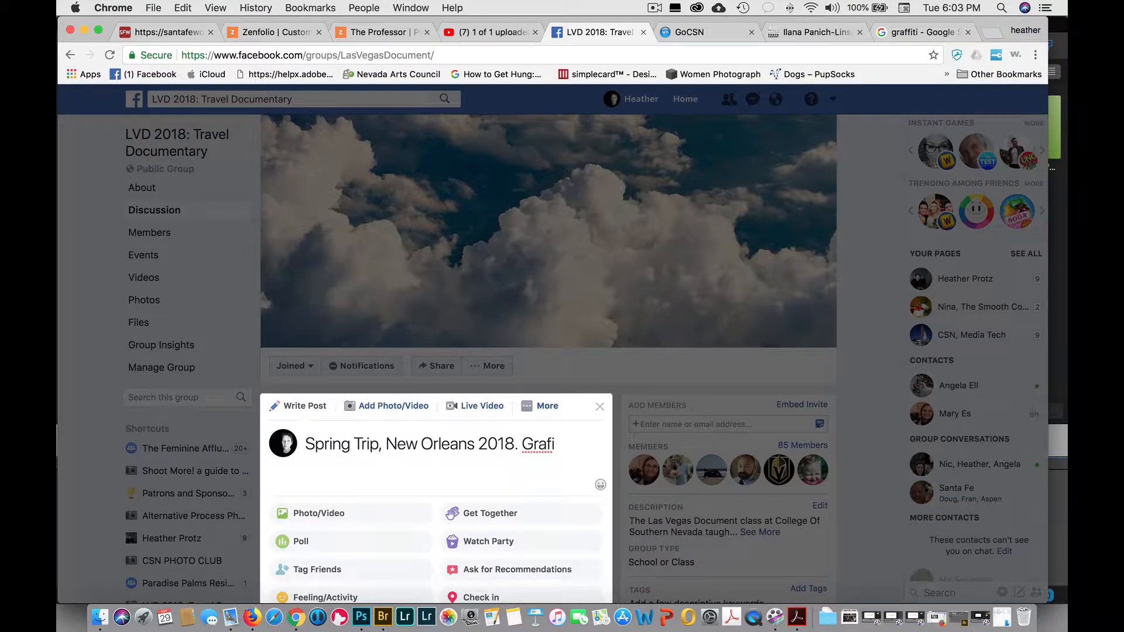
text(tti)
key(BackSpace)
key(BackSpace)
key(BackSpace)
key(BackSpace)
key(BackSpace)
key(BackSpace)
key(BackSpace)
key(BackSpace)
key(BackSpace)
text(graffiti)
text(found )
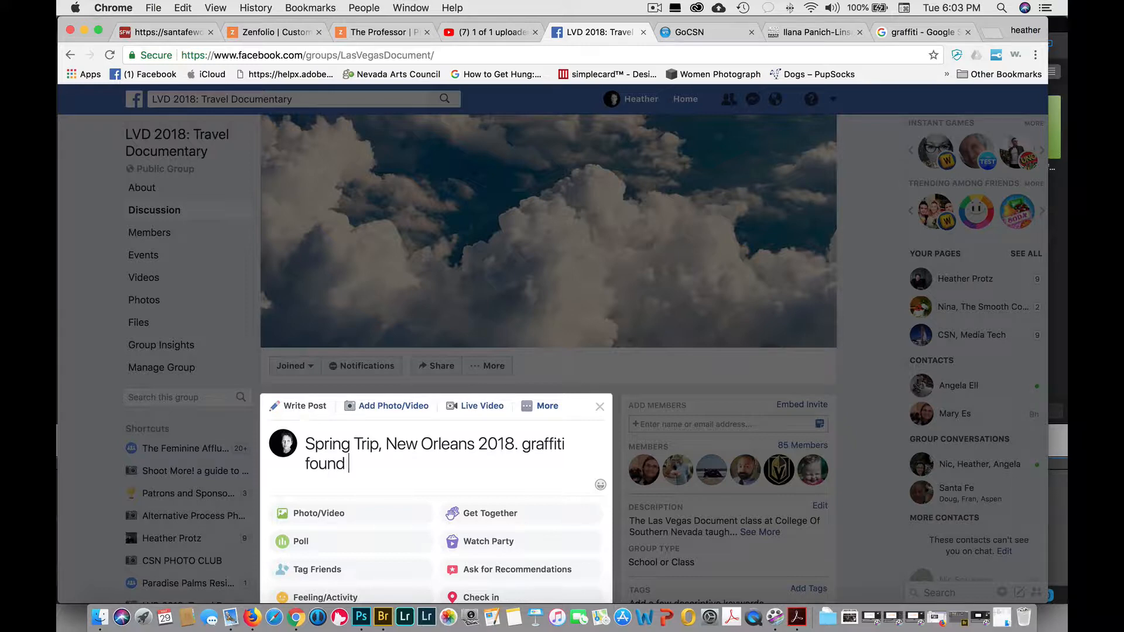
text(while exploring t)
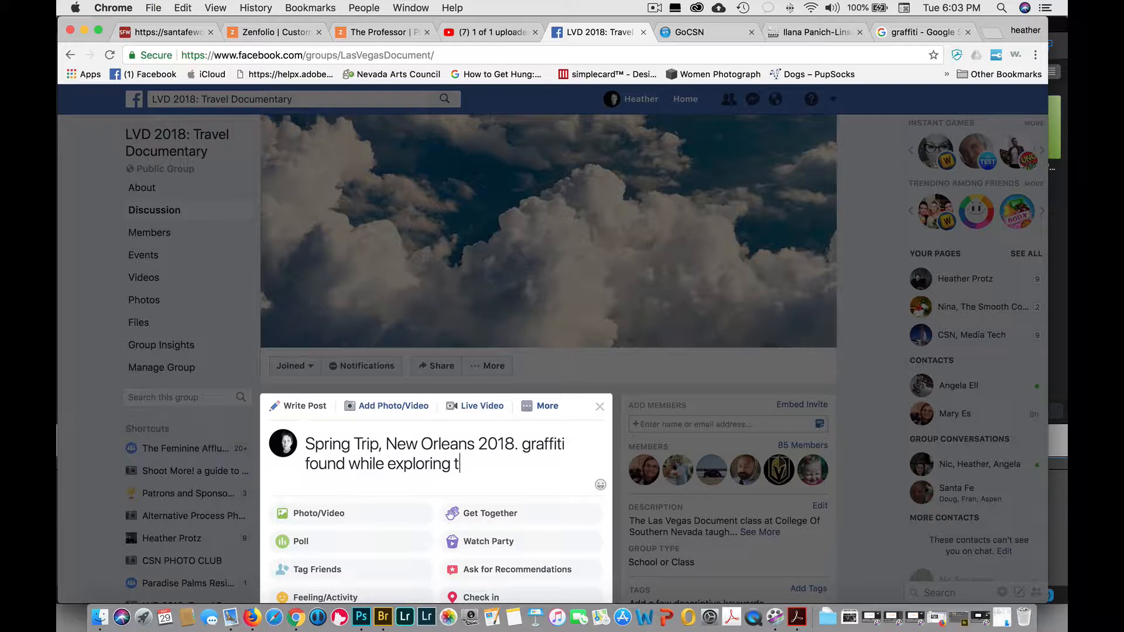
text(he streets of the ci)
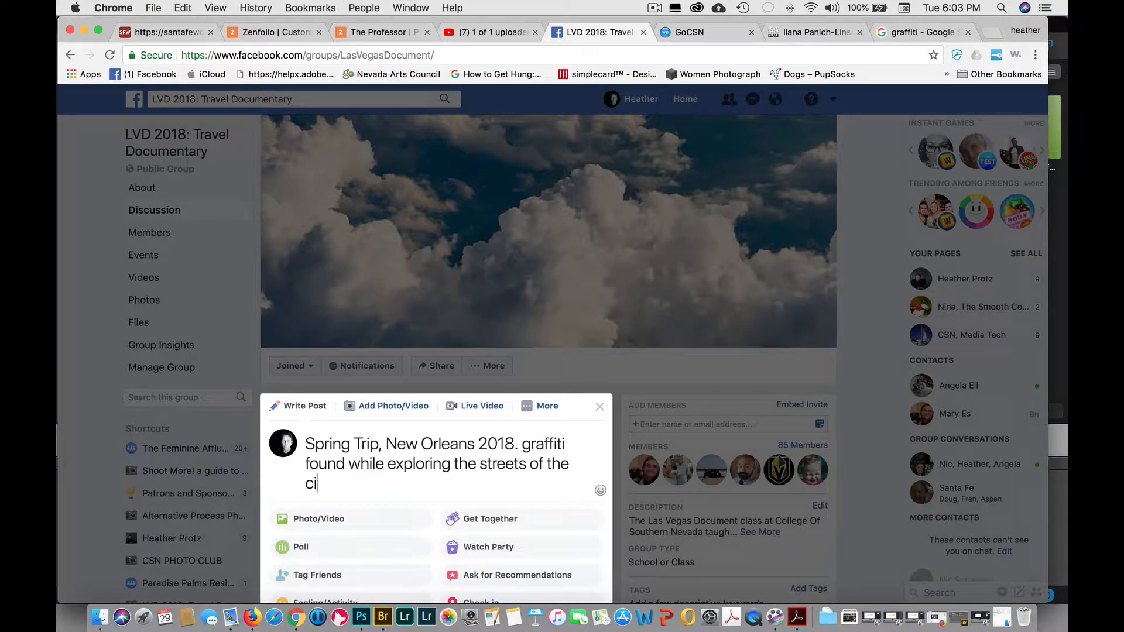
text(ty on my )
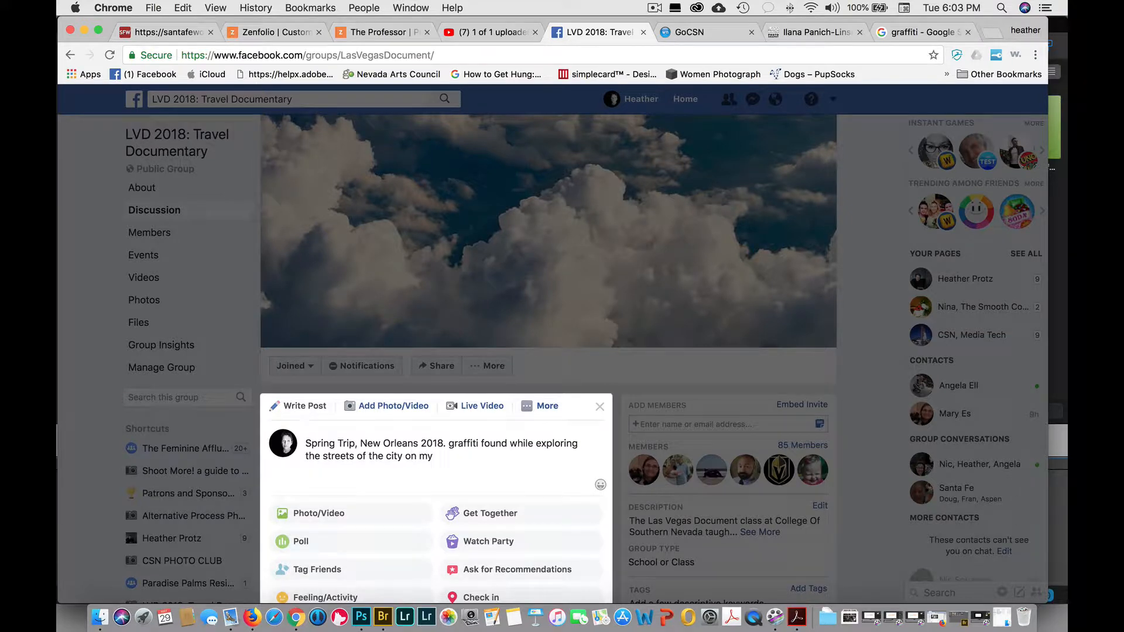
text(way to The Compa)
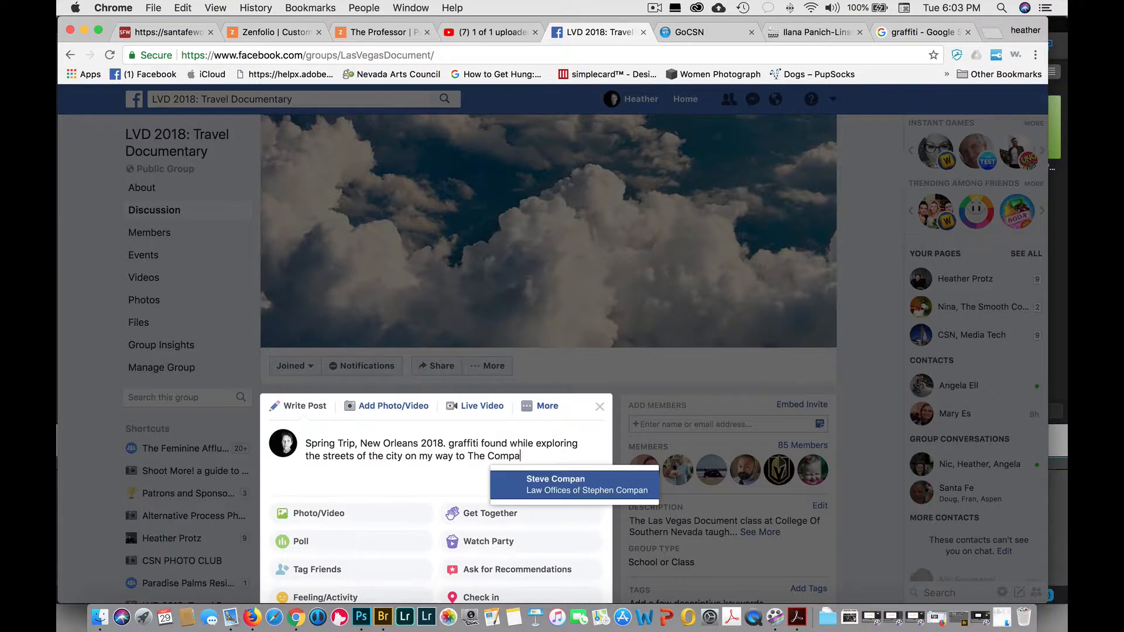
text(ny Burger)
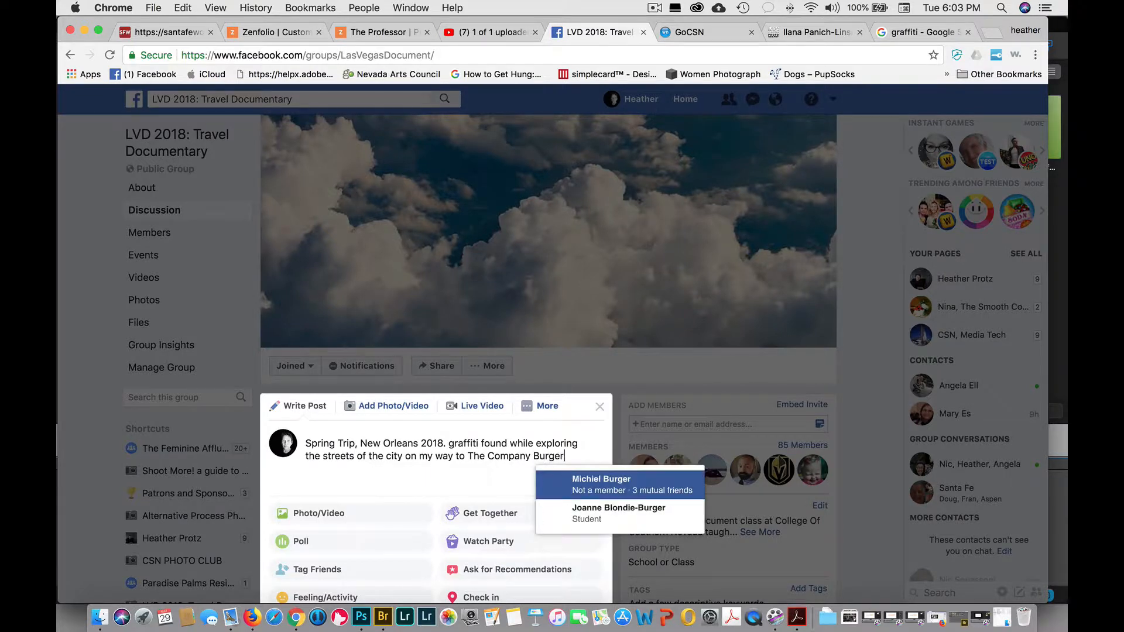
text(. )
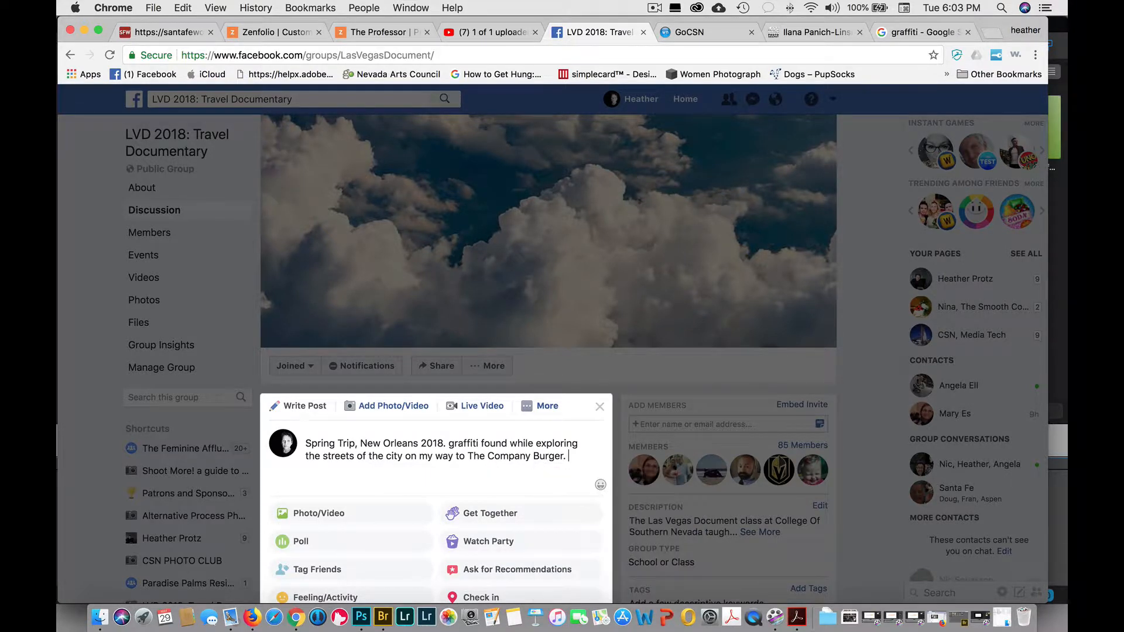
text(This was reported to be the best )
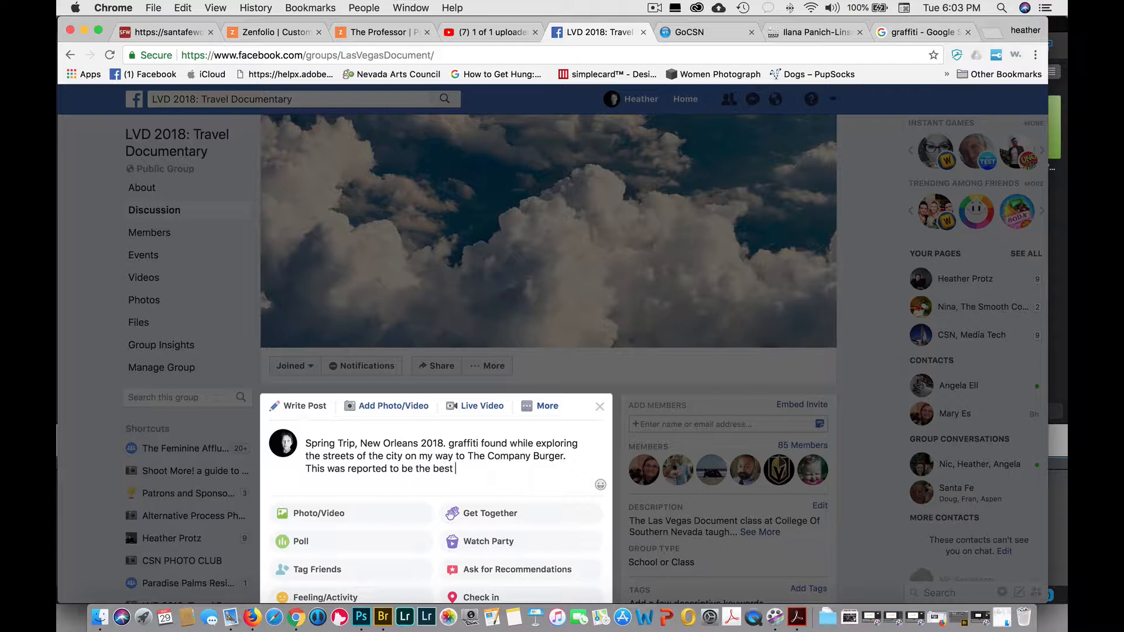
text(burger in the state. It was )
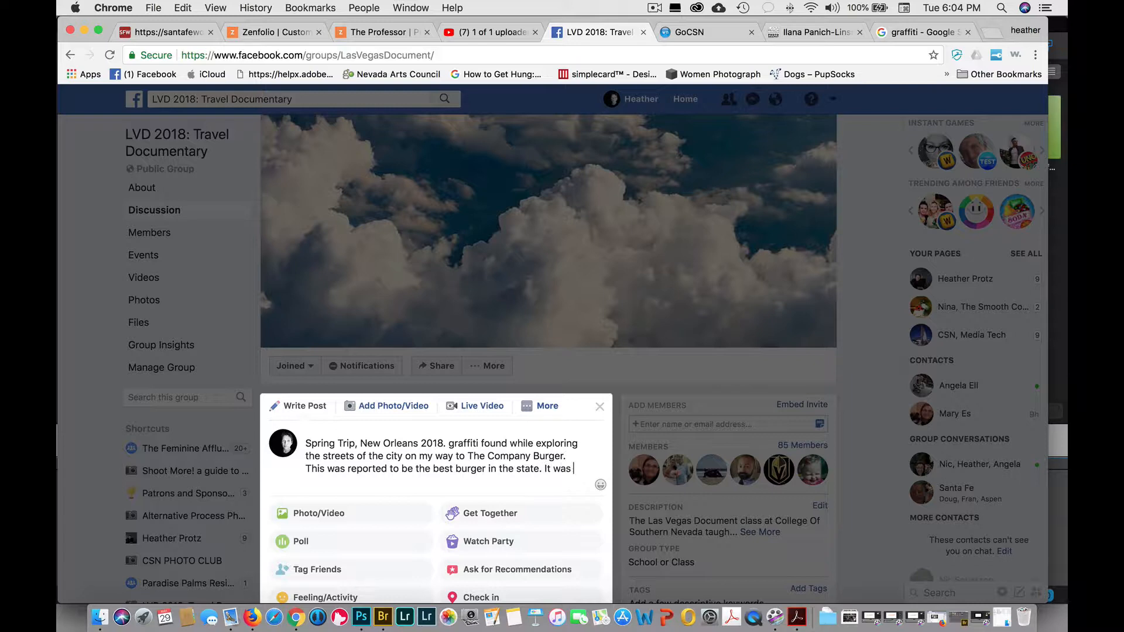
text(not)
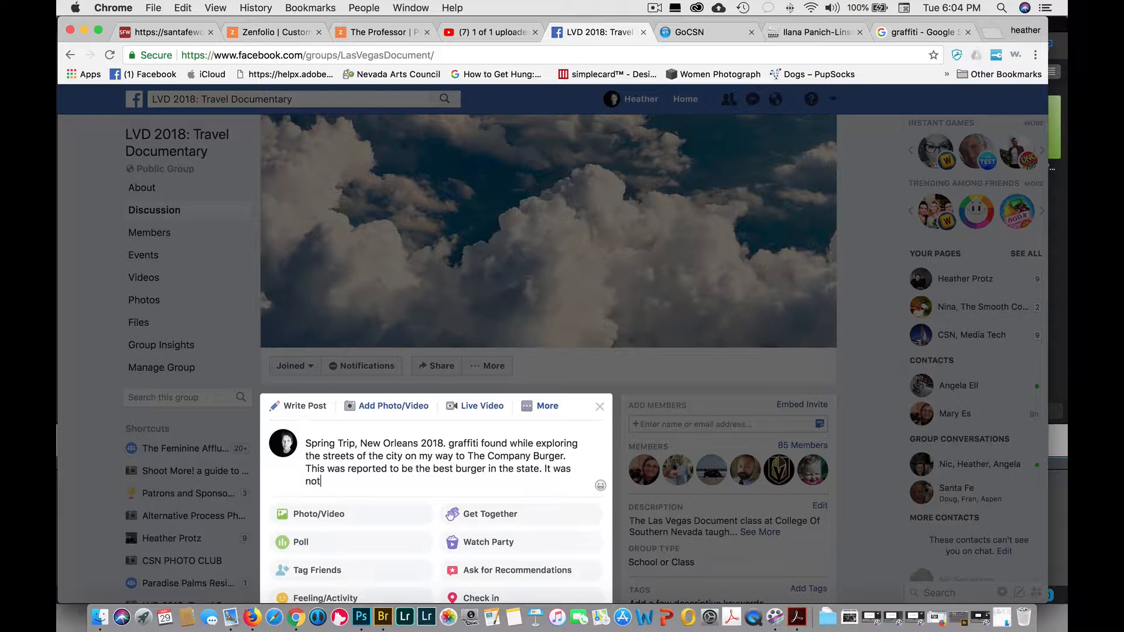
text(.)
Step: Attach P5150211_2048.jpg from the FB_2048 folder to the post draft
click(328, 515)
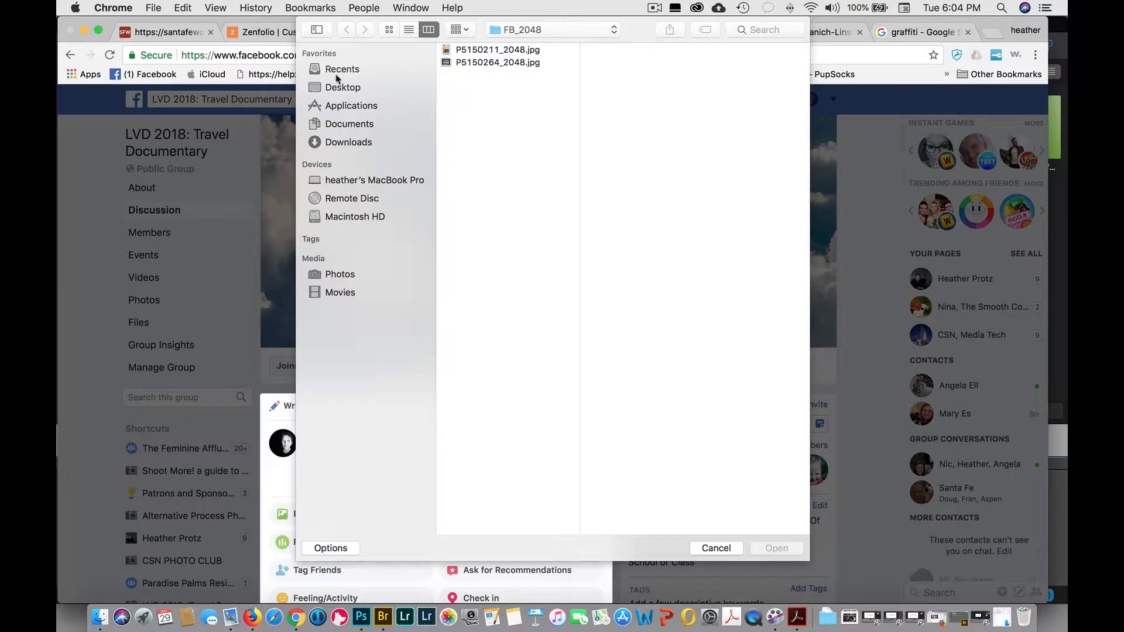
click(343, 89)
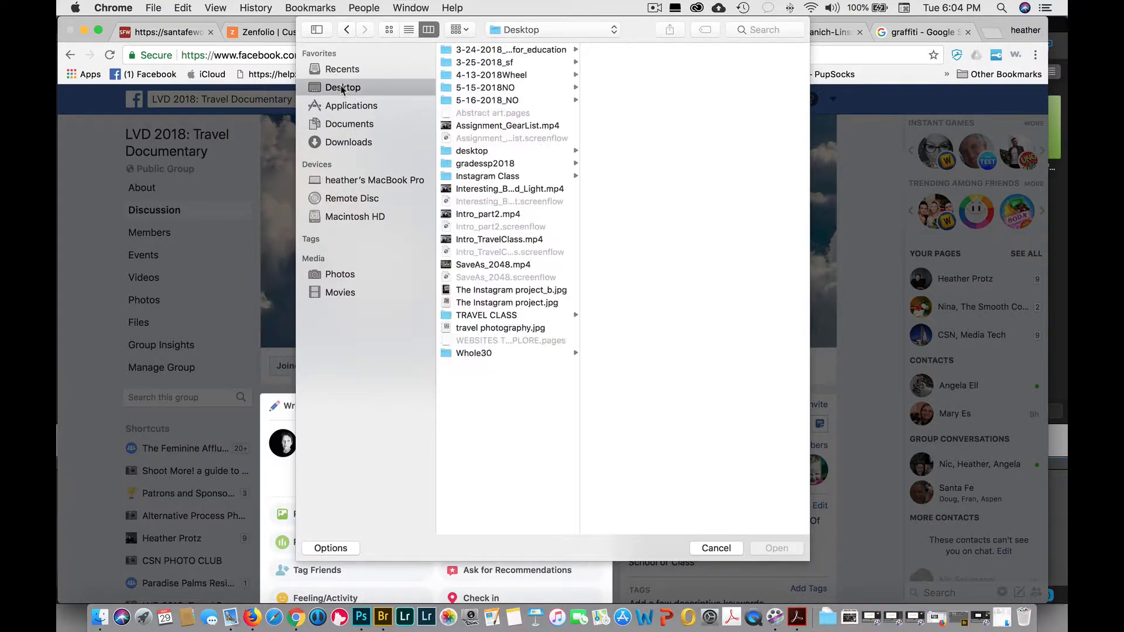
click(501, 88)
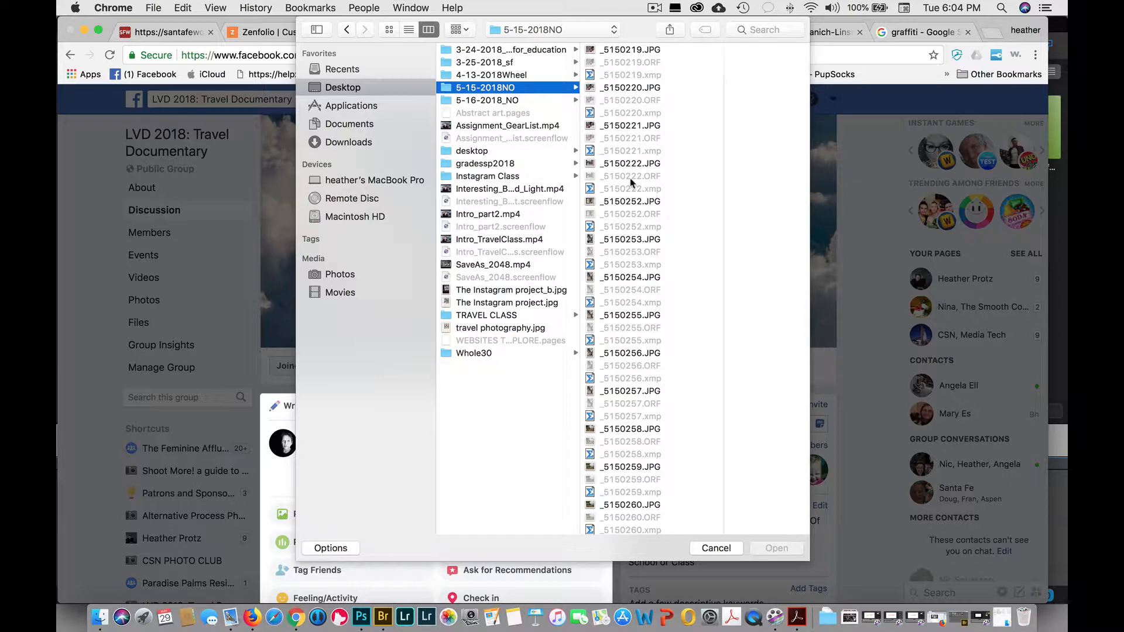
click(606, 32)
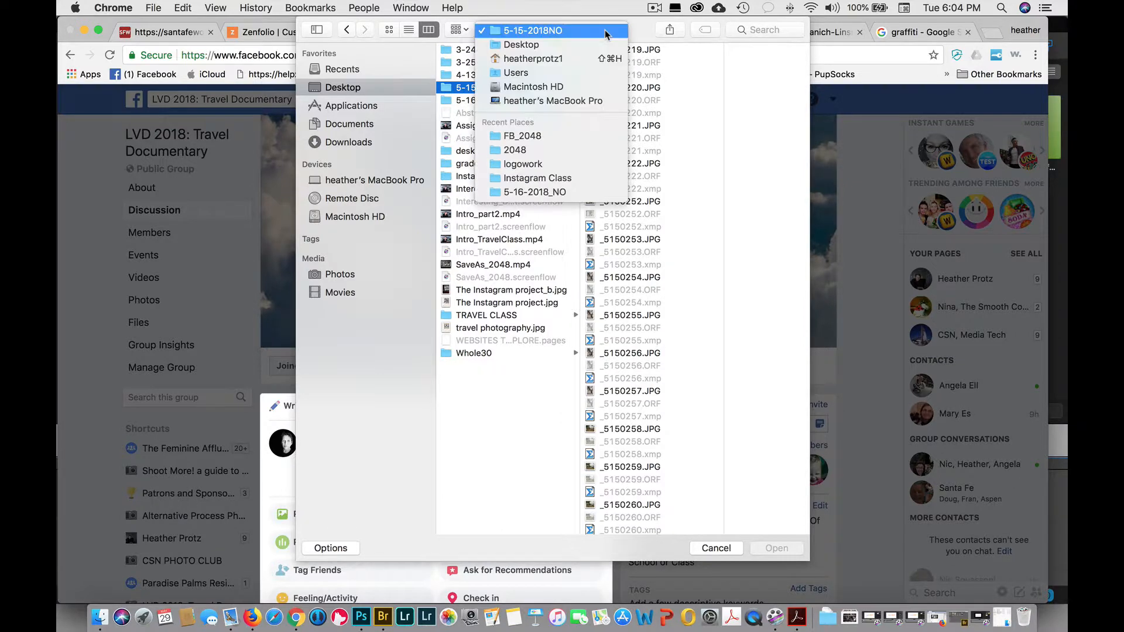
click(589, 137)
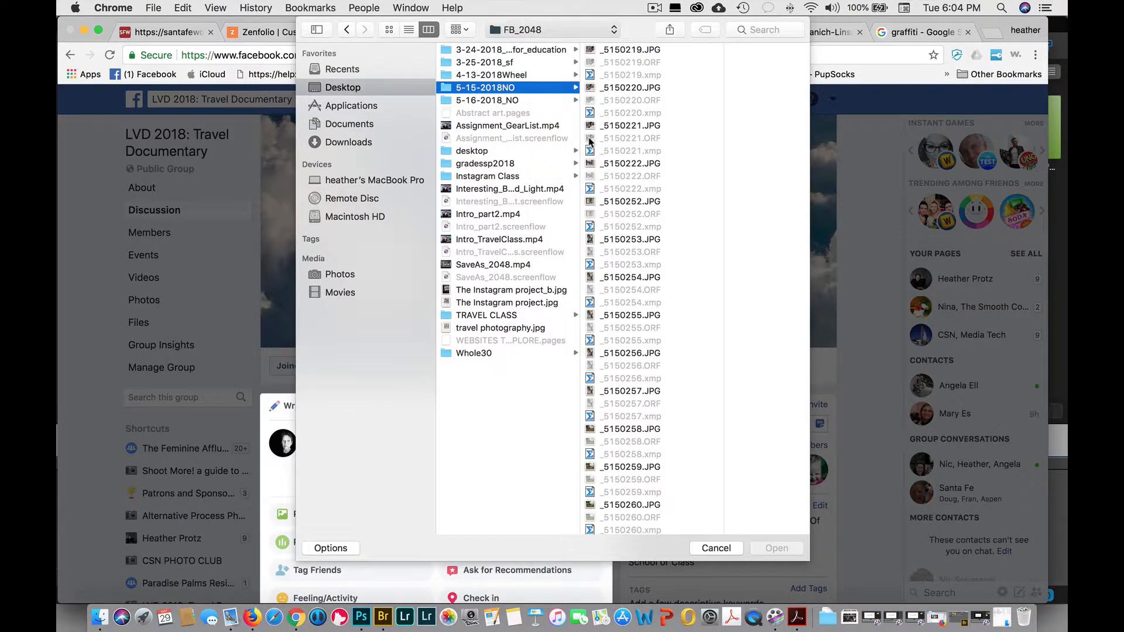
click(697, 53)
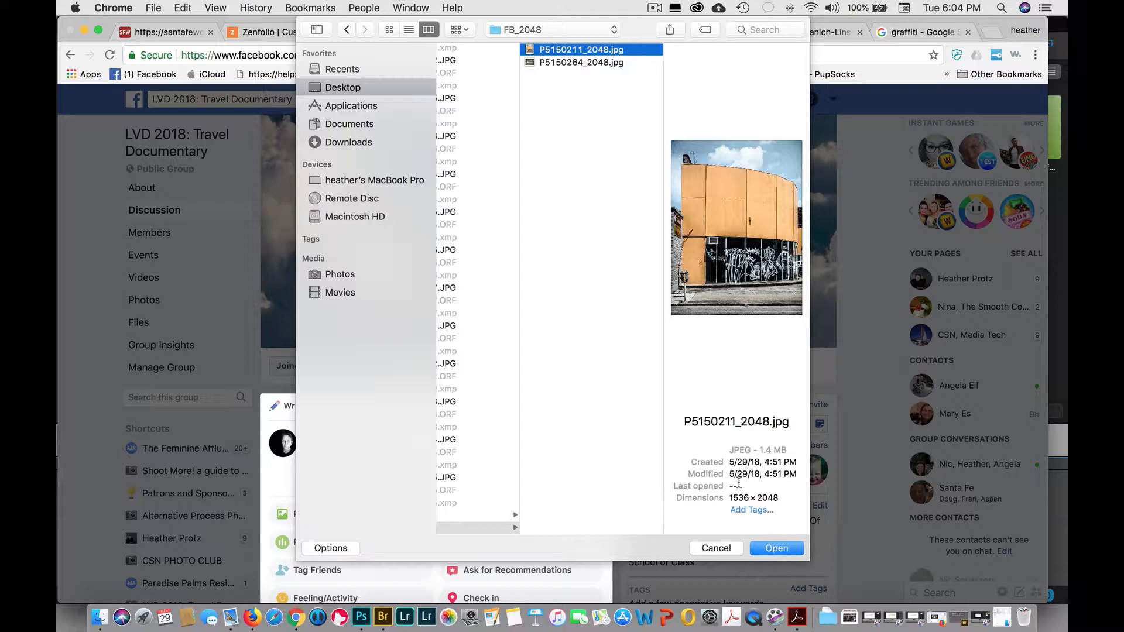
click(772, 550)
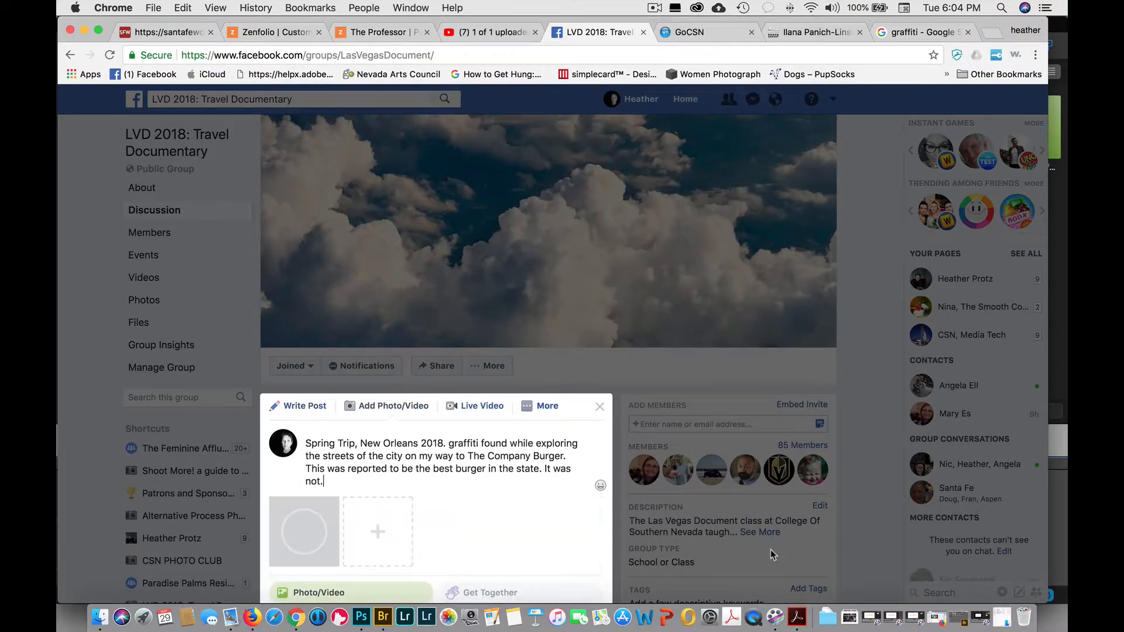
Step: Open the attached photo's editing options and return to the draft unchanged
scroll(527, 504, down, 4)
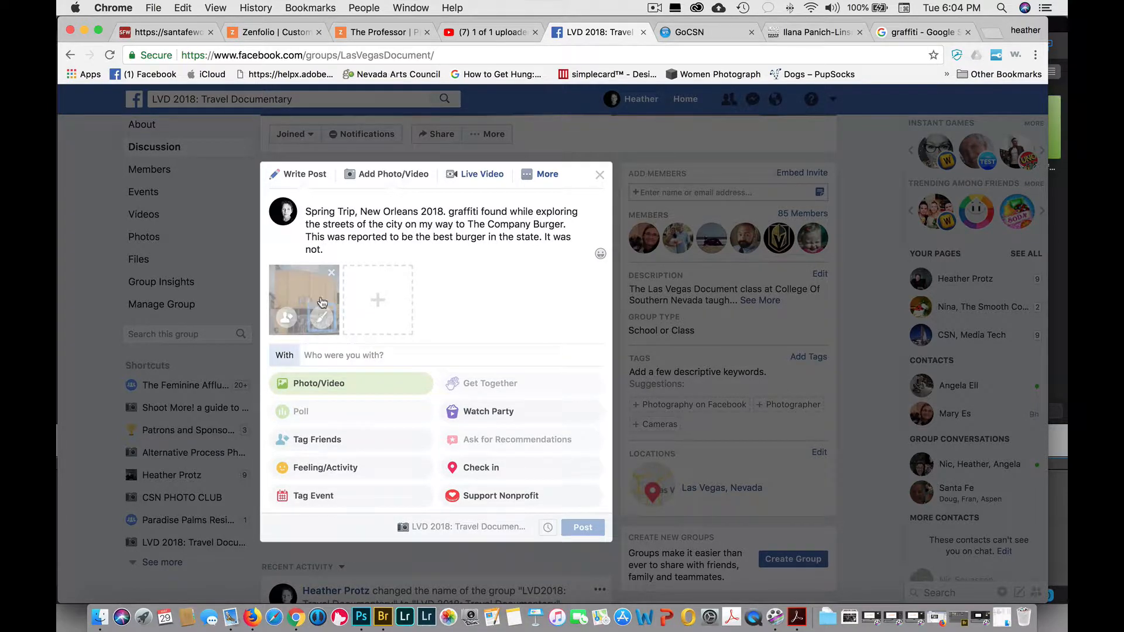
click(321, 317)
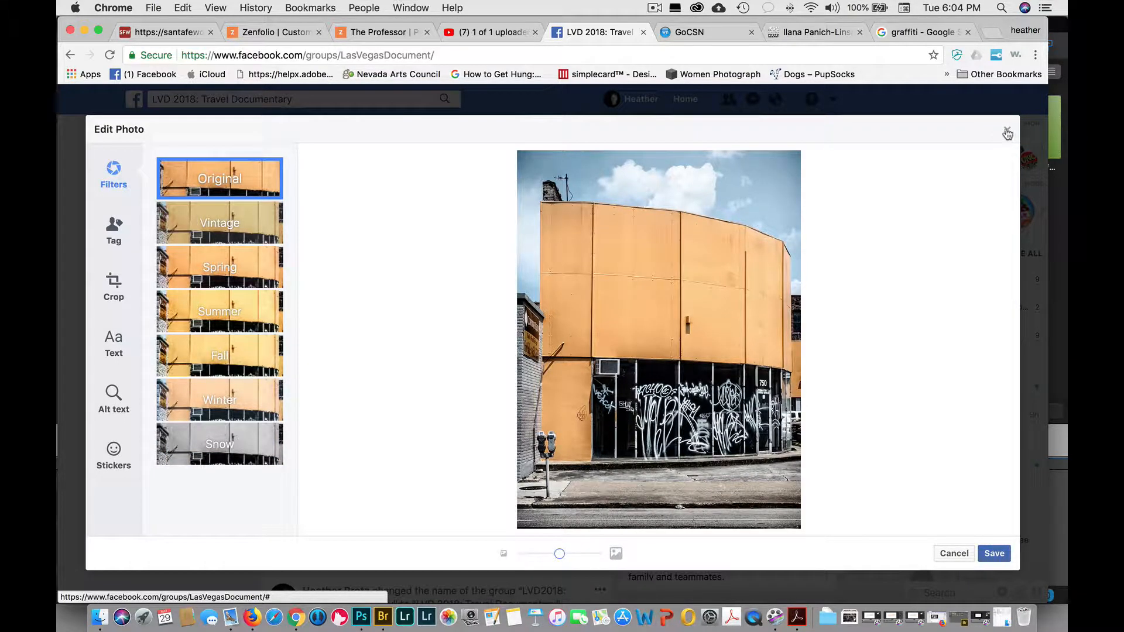
click(1007, 132)
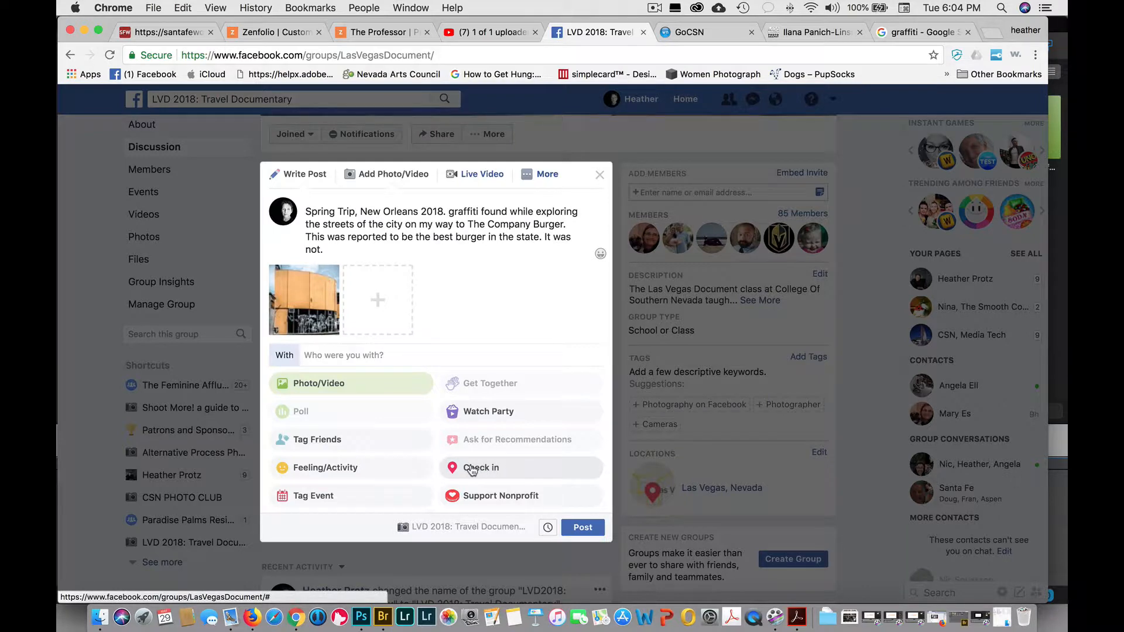
Step: Change 'The Company Burger' to 'the Company Burger' in the post text
click(474, 224)
key(BackSpace)
text(t)
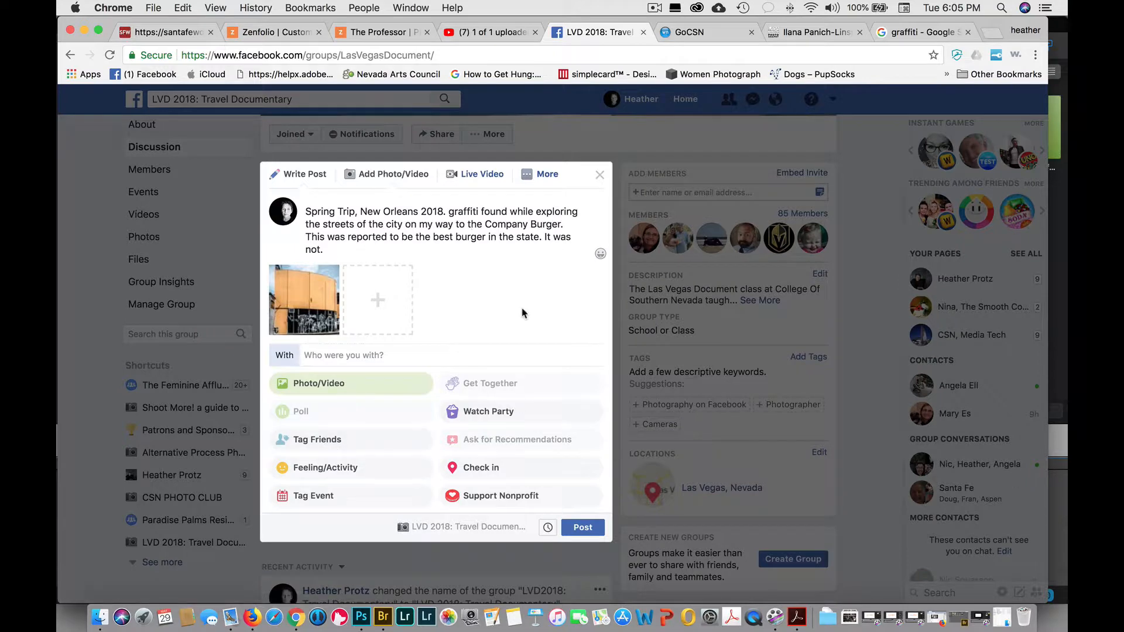
Step: Publish the New Orleans graffiti post and scroll to review it in the feed
click(583, 528)
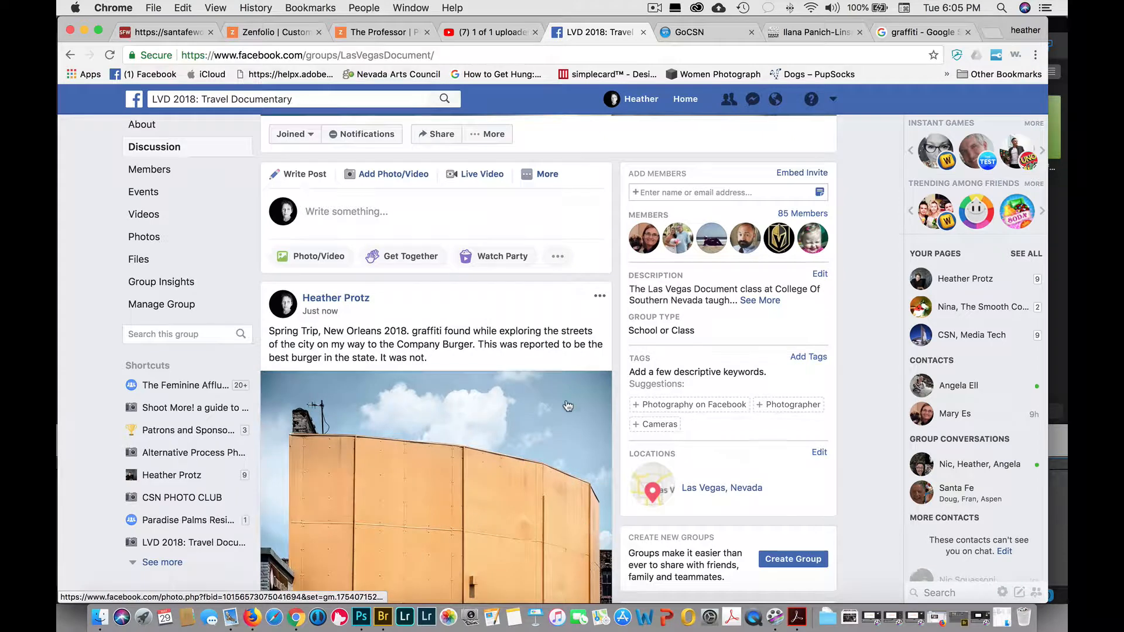
scroll(567, 405, down, 6)
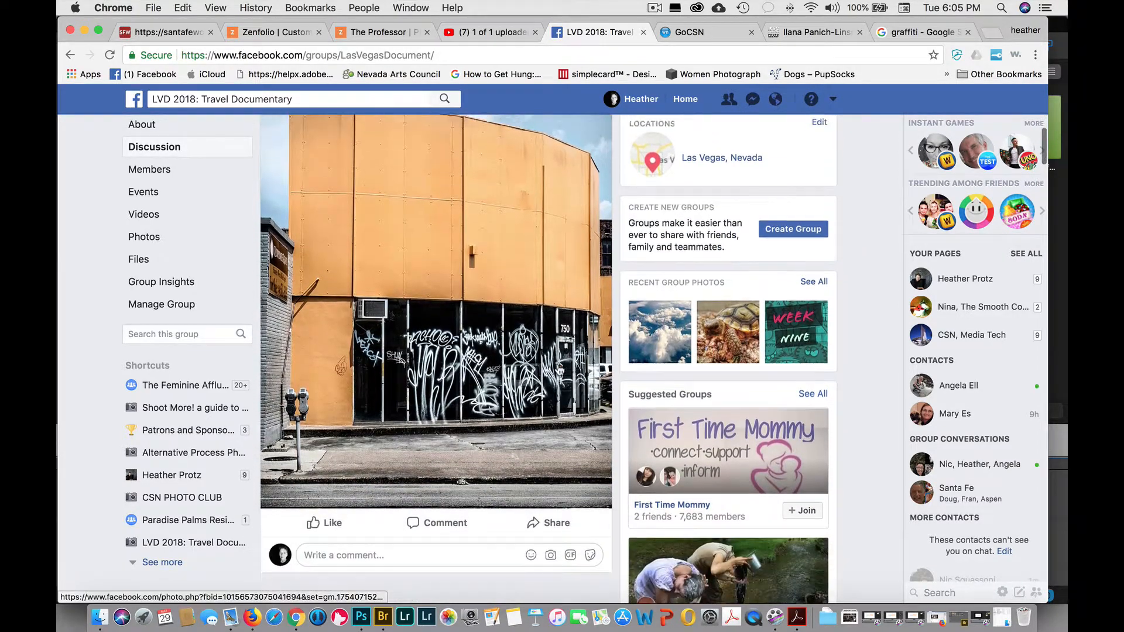
scroll(559, 370, up, 4)
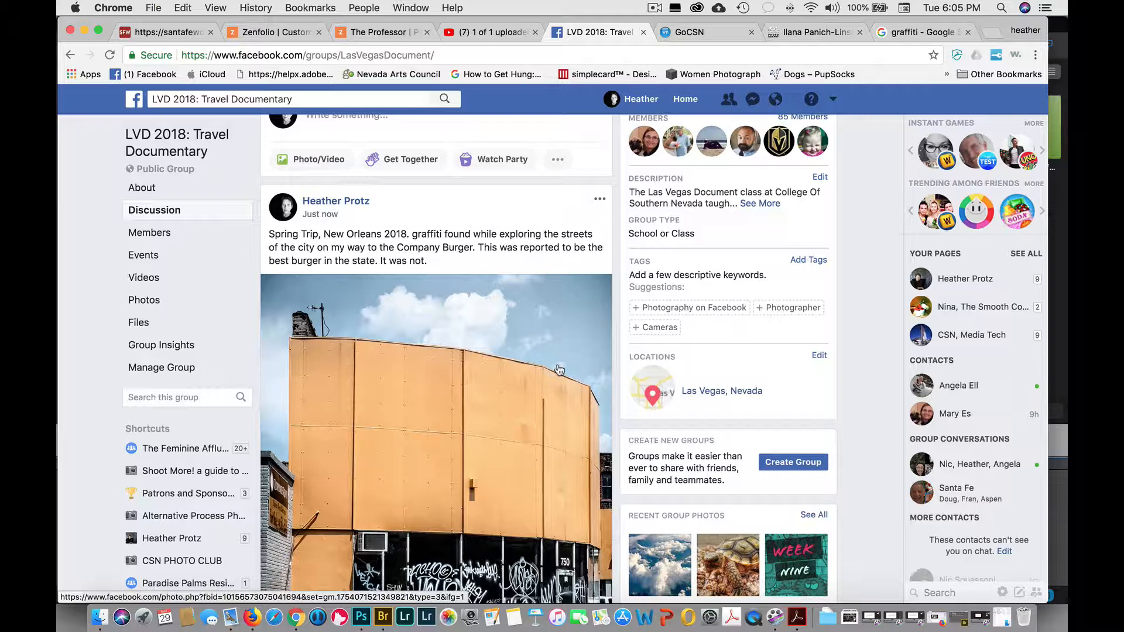
Step: Open the group's Photos albums list and begin creating a new album
click(148, 301)
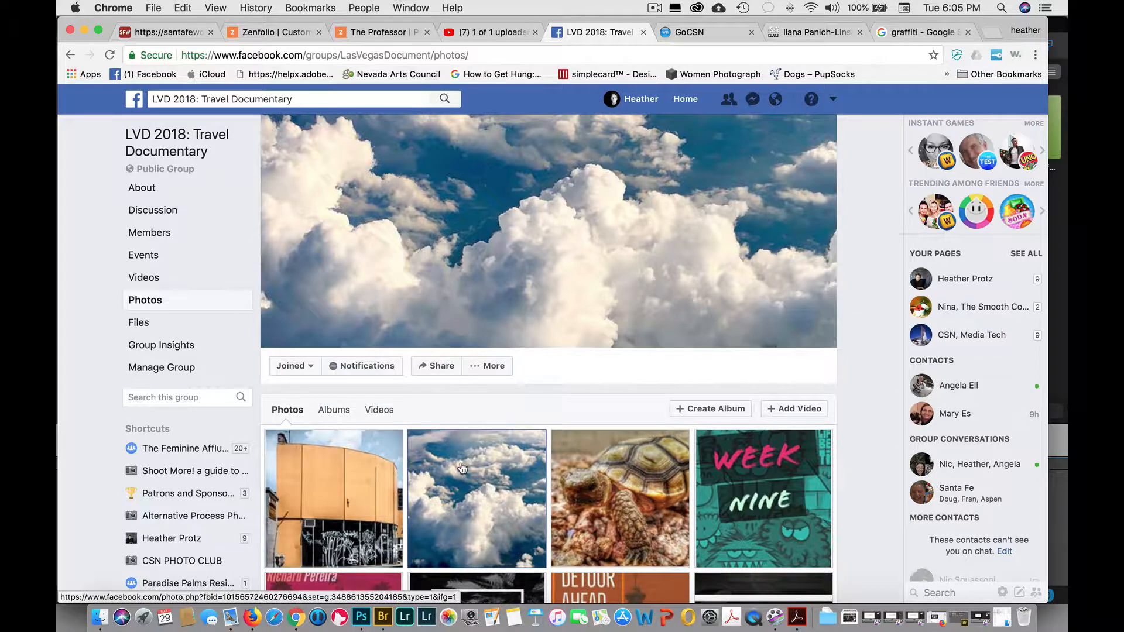
click(333, 411)
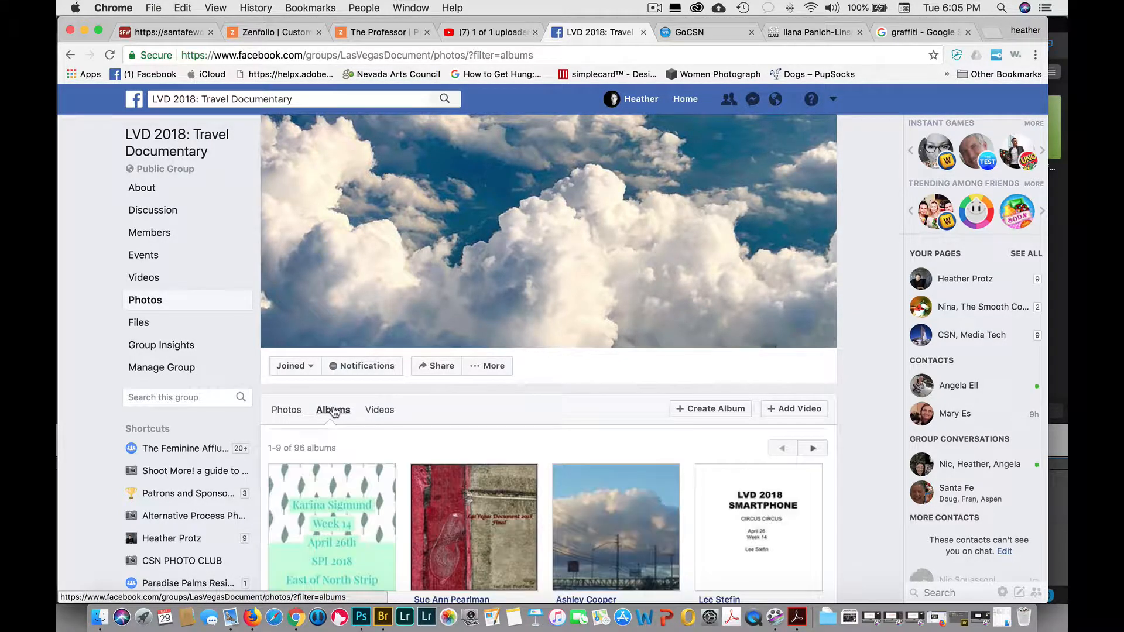
scroll(476, 332, down, 5)
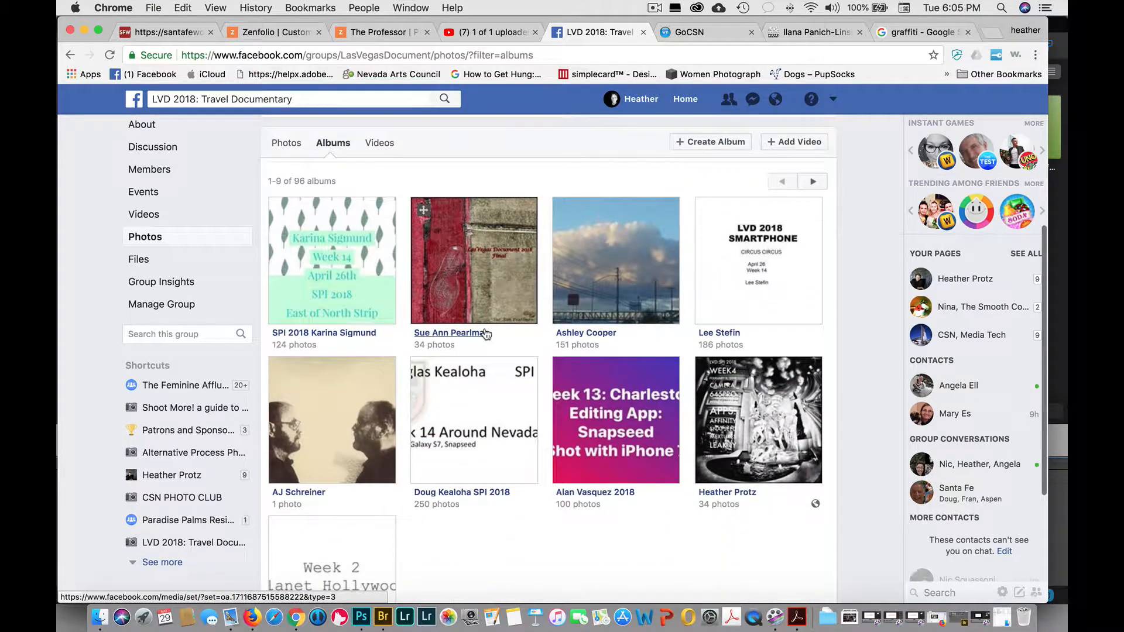
scroll(486, 333, up, 1)
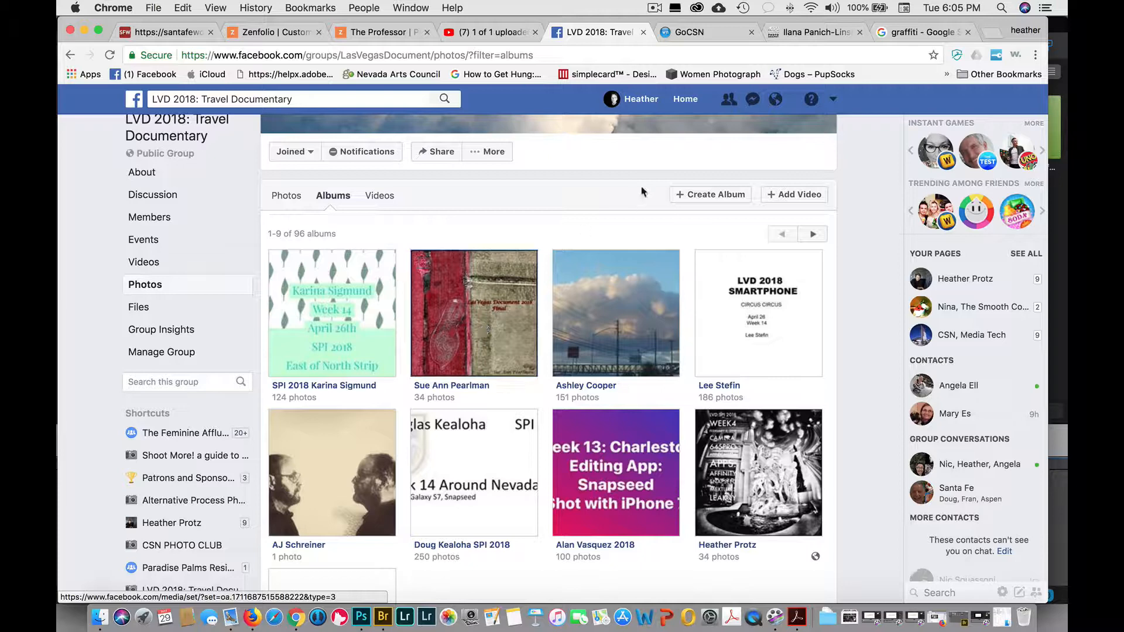
click(728, 196)
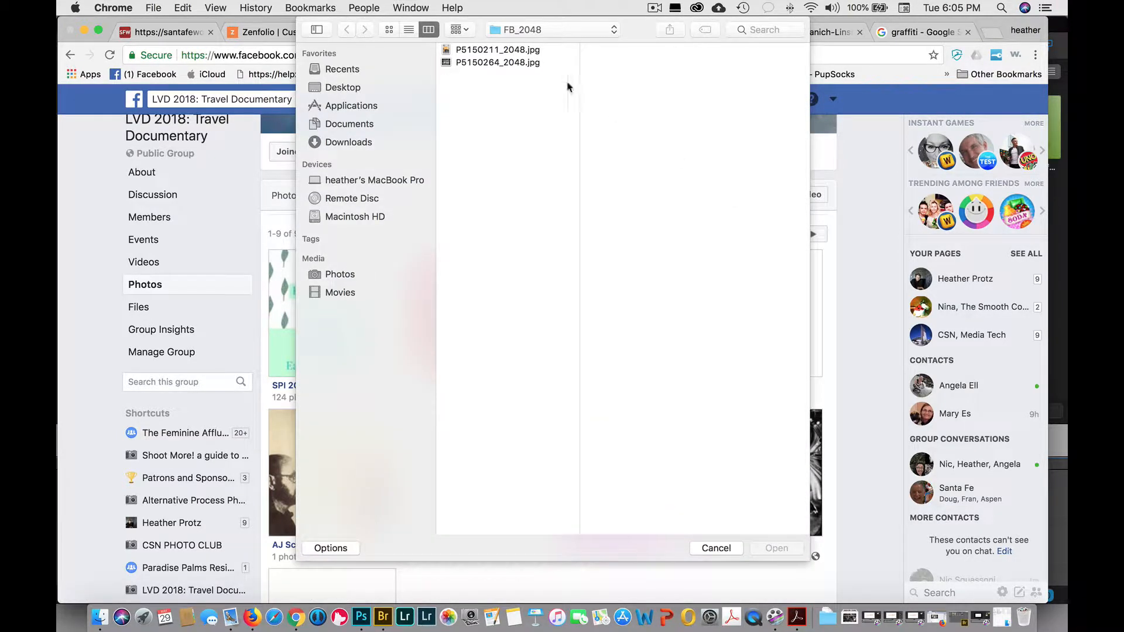
Step: Upload both P5150211_2048.jpg and P5150264_2048.jpg into the new album
click(525, 52)
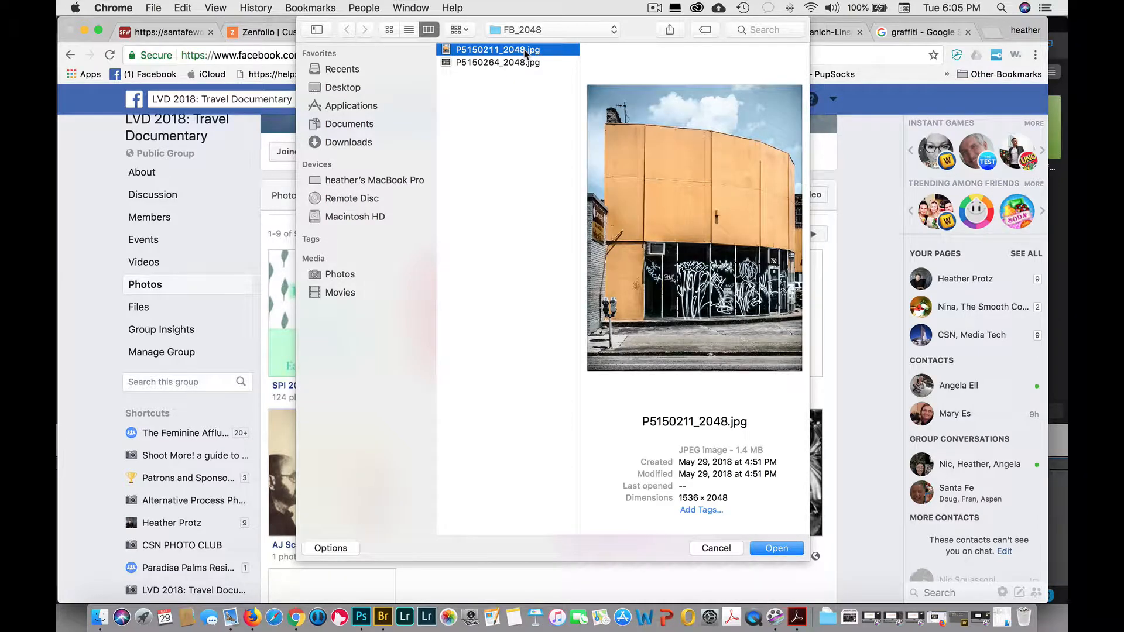
click(471, 63)
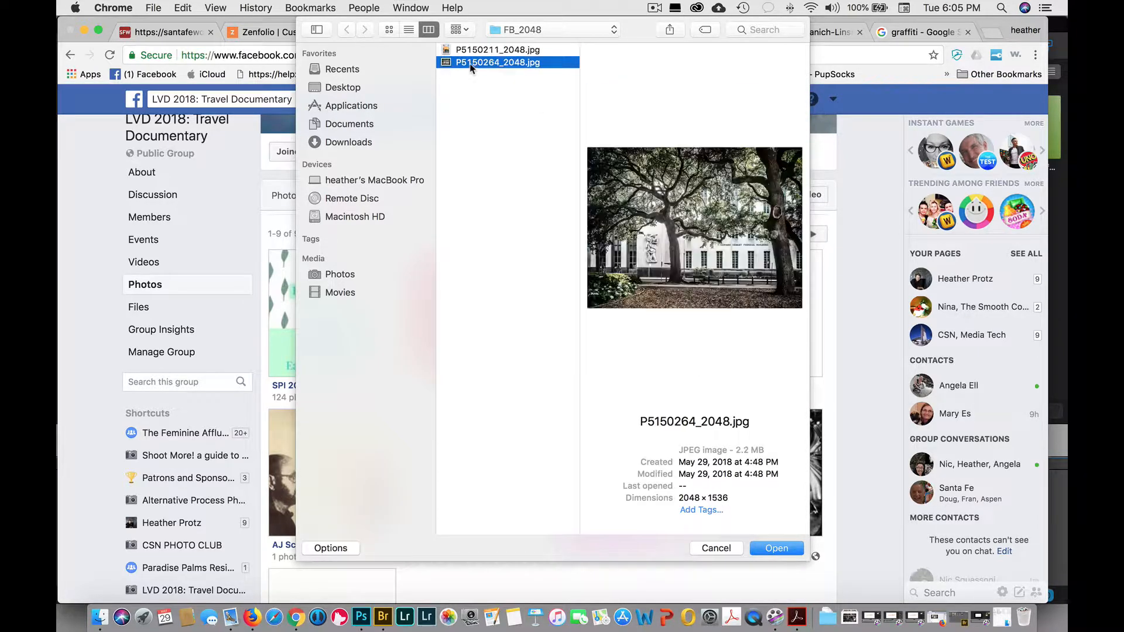
shift+click(472, 50)
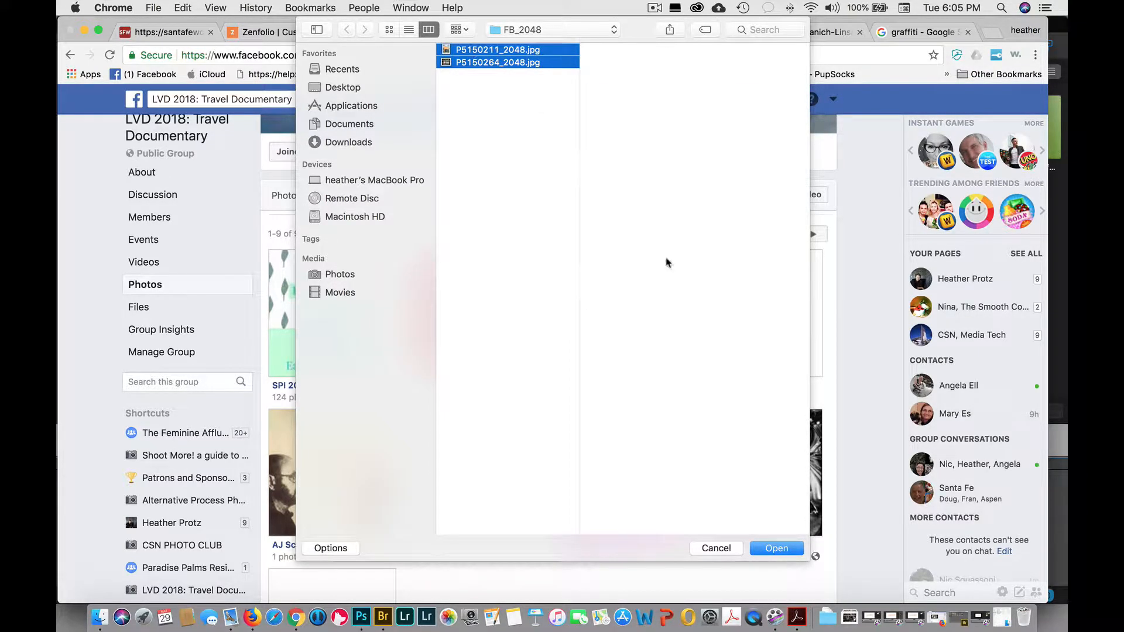
click(777, 548)
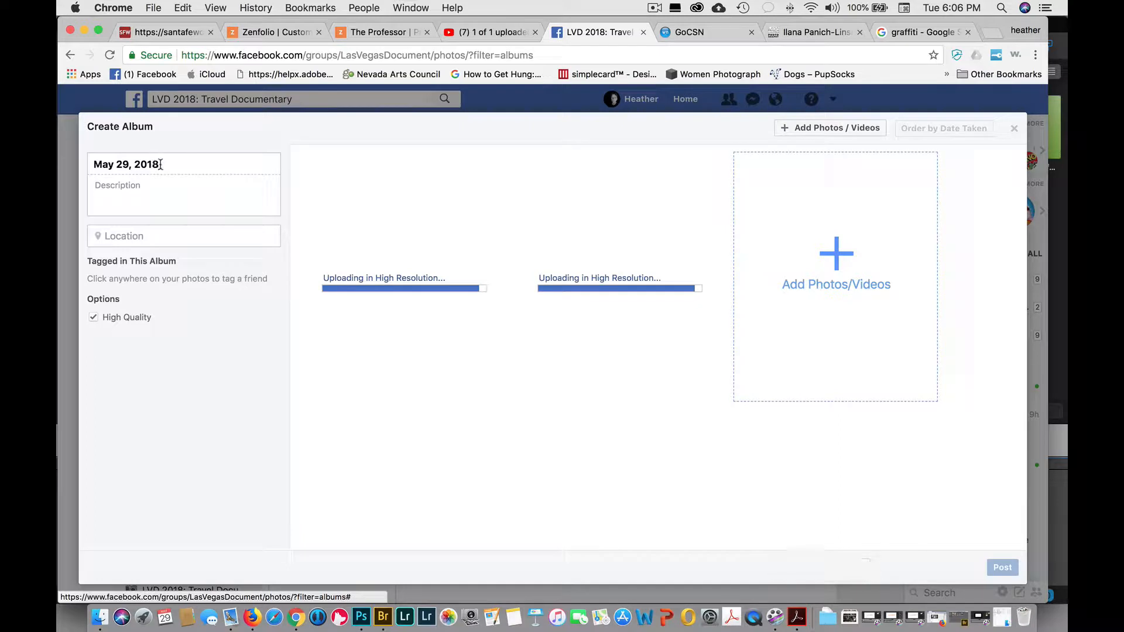
Step: Title the album with the author's name and describe it as 'Travel Documentary 2018'
drag(160, 164, 75, 166)
text(Hea)
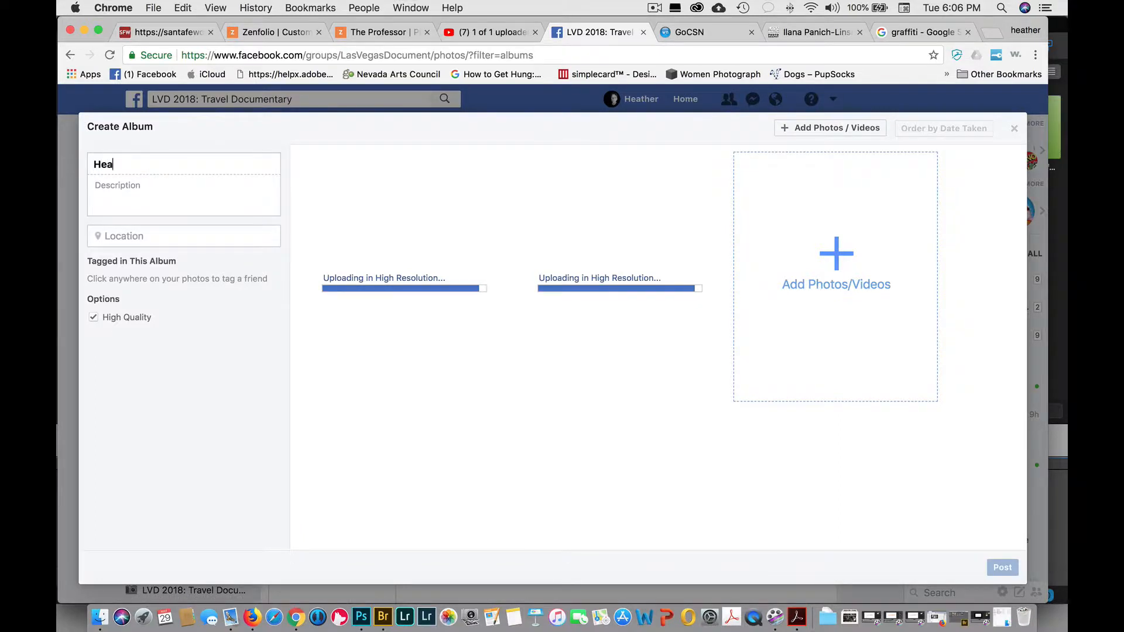
text(ther Protz)
click(126, 183)
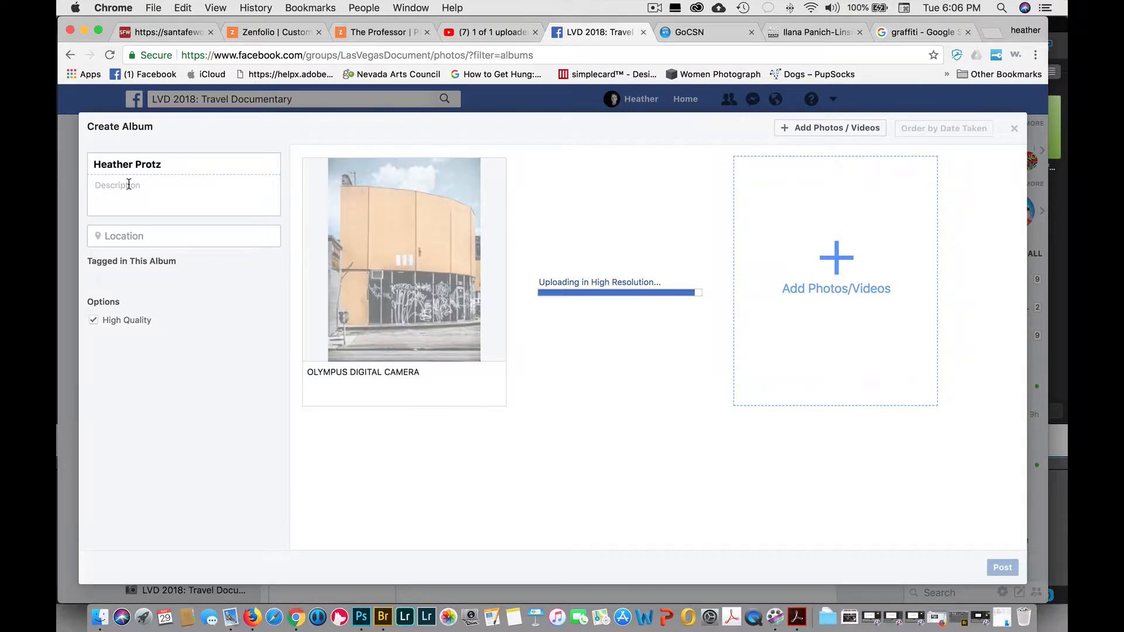
text(Travel)
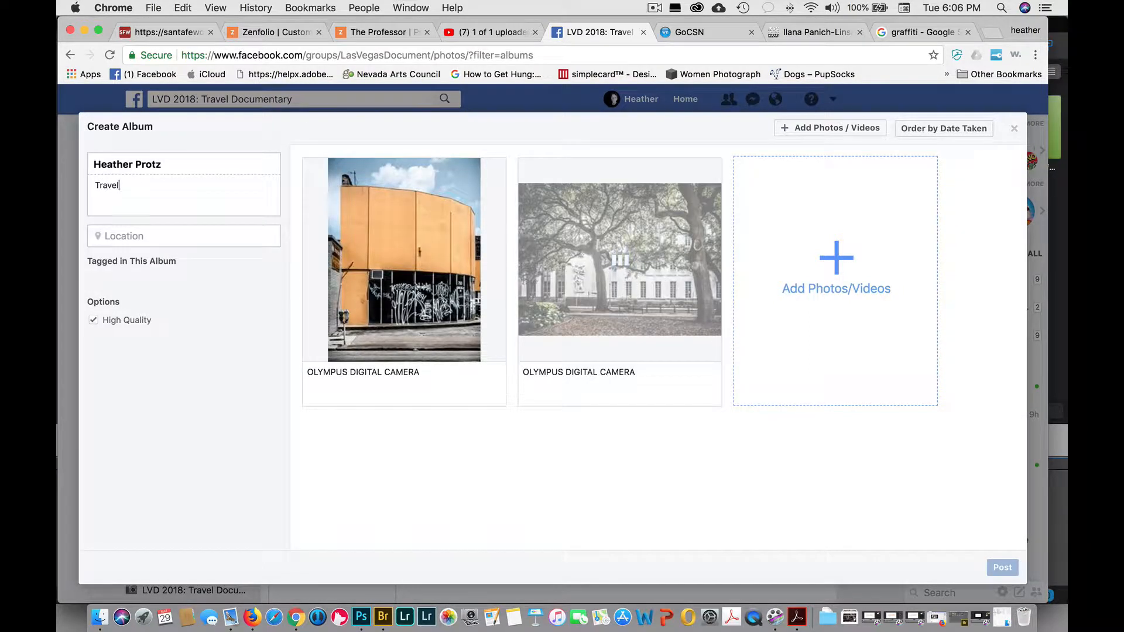
text( Docu)
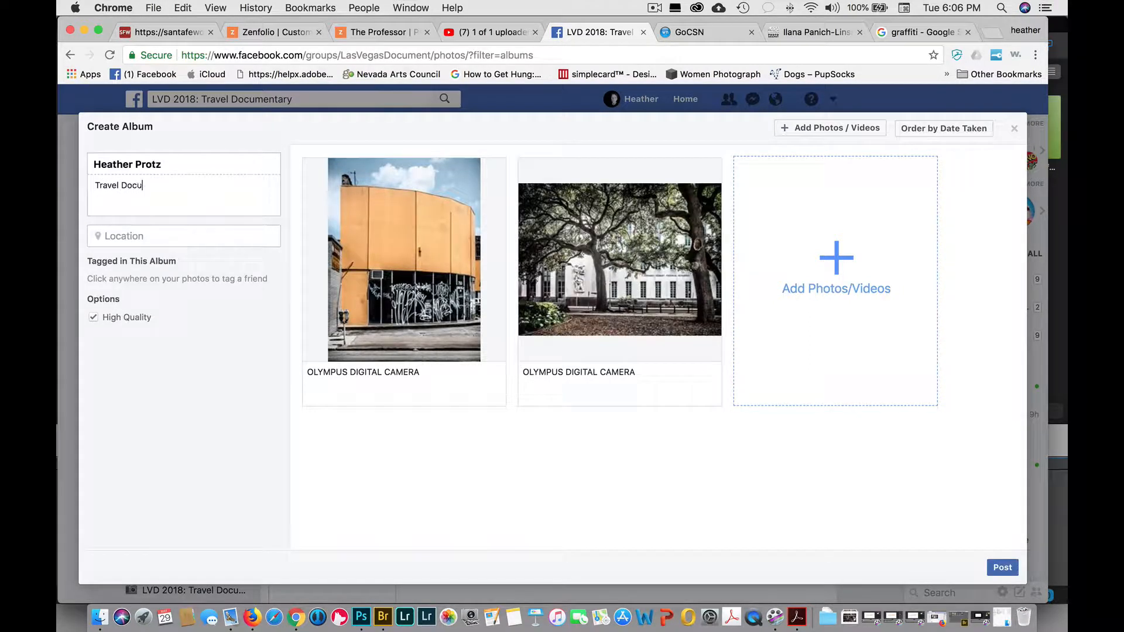
text(mentary 2018)
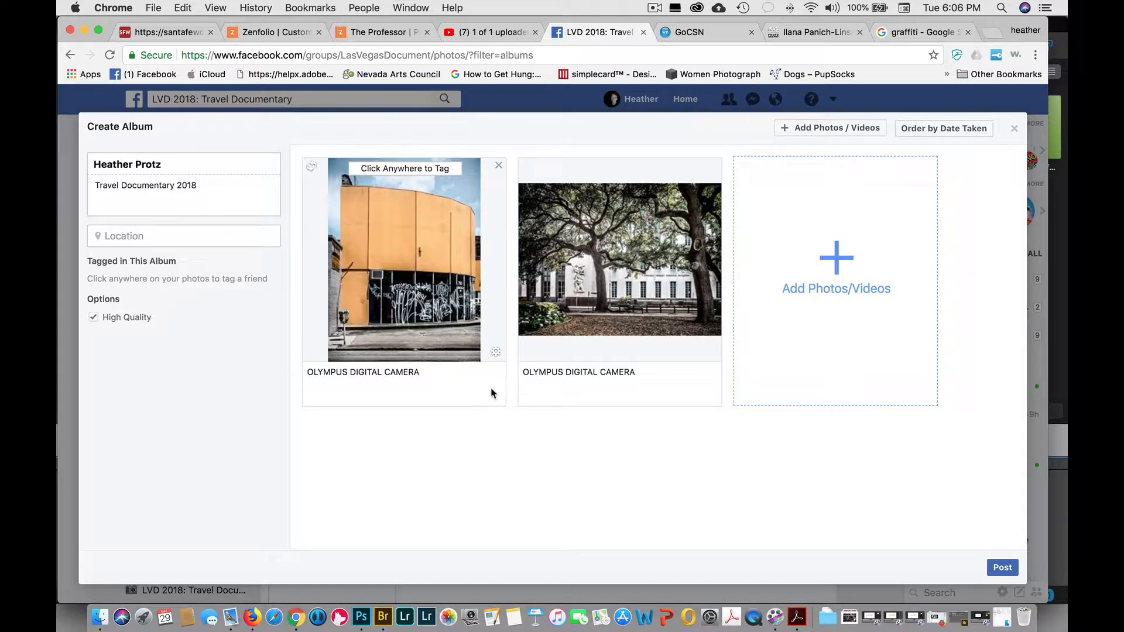
Step: Replace both photos' 'OLYMPUS DIGITAL CAMERA' captions with the author's name tag
drag(421, 372, 288, 377)
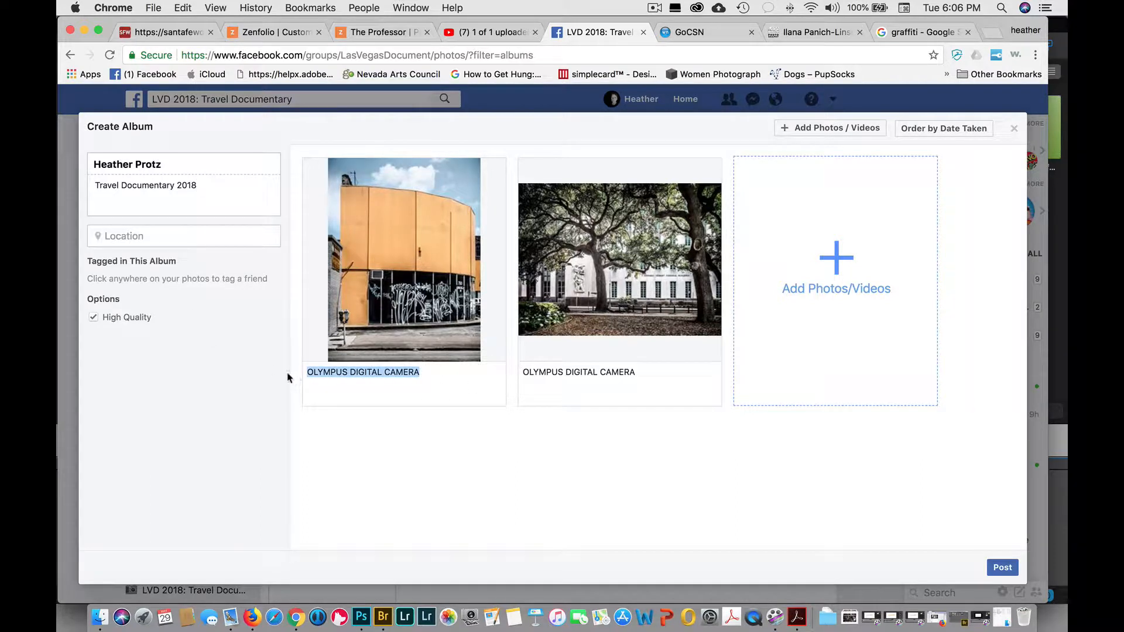
text(Heather )
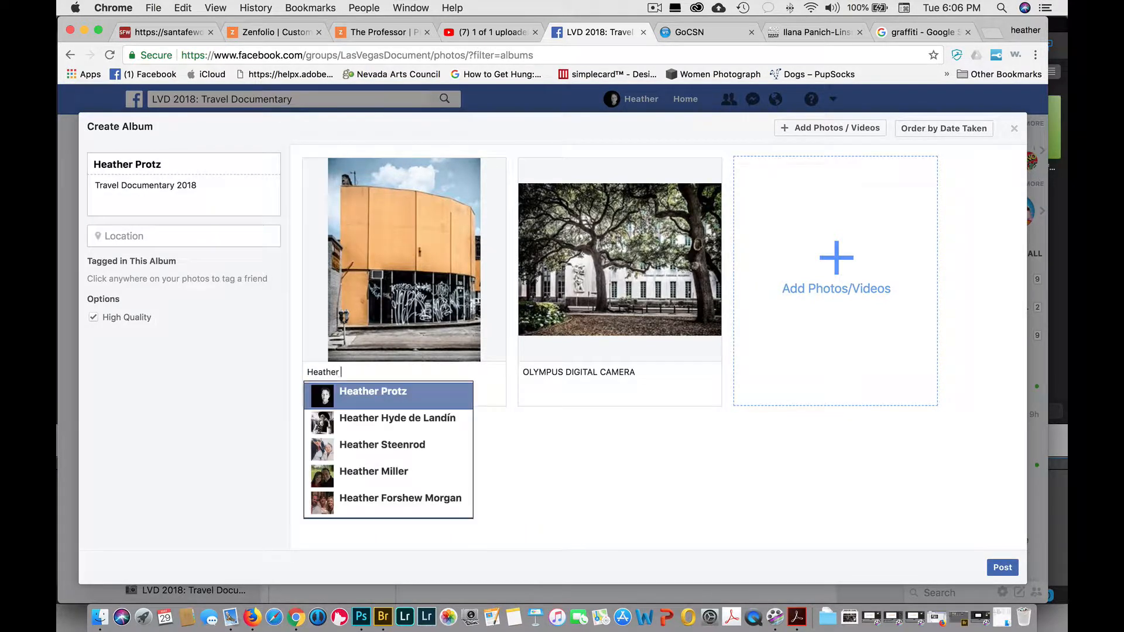
text(Pro)
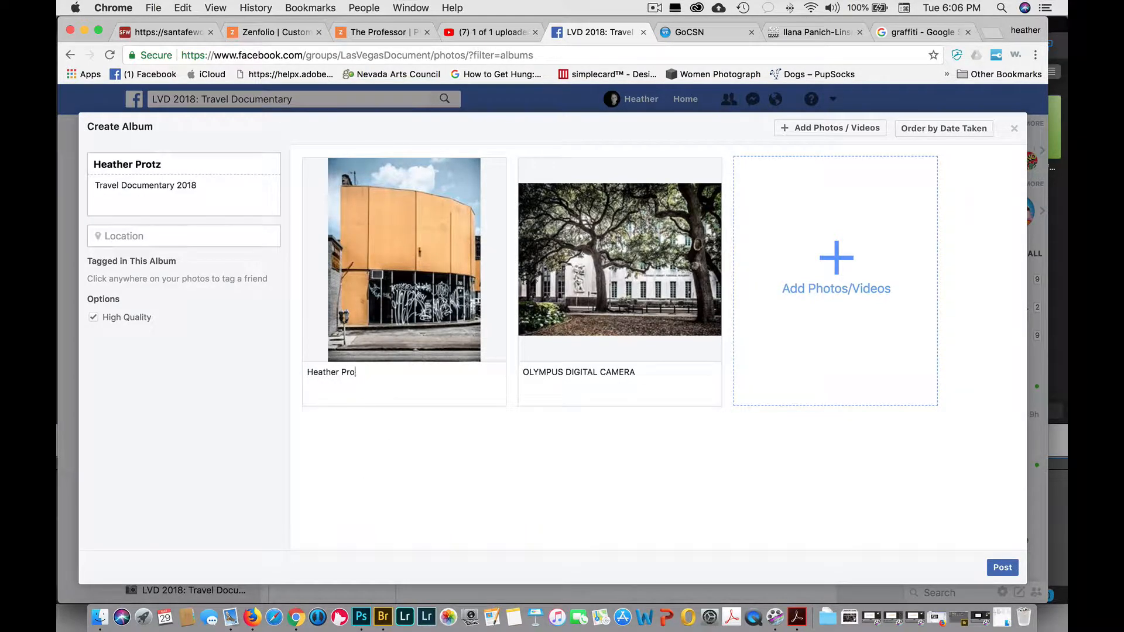
text(yz)
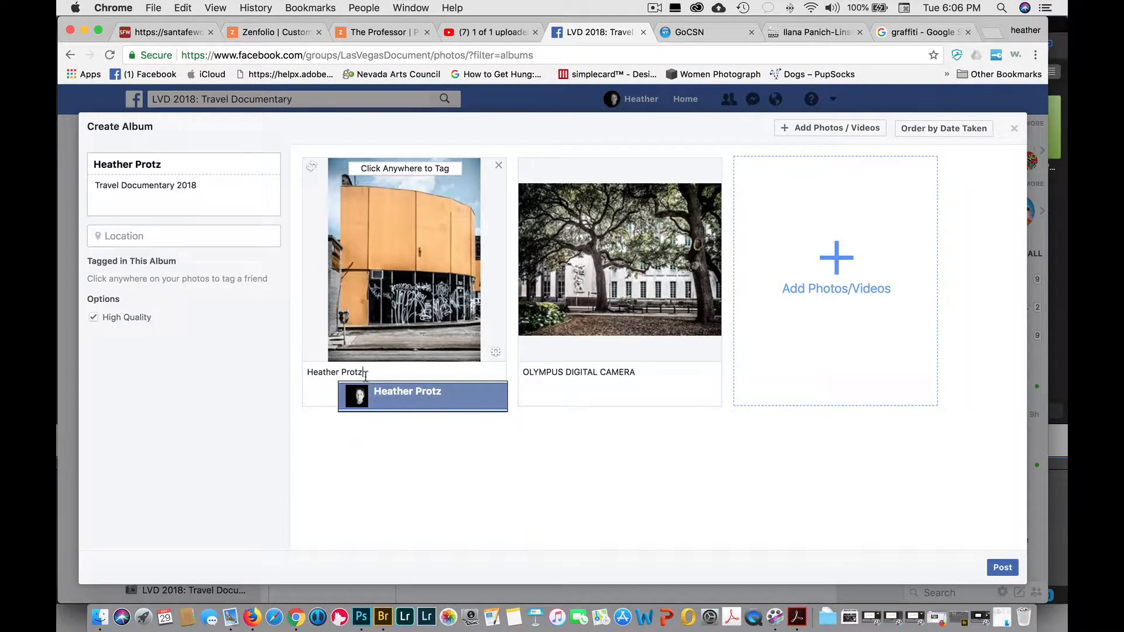
drag(364, 374, 294, 381)
key(super+c)
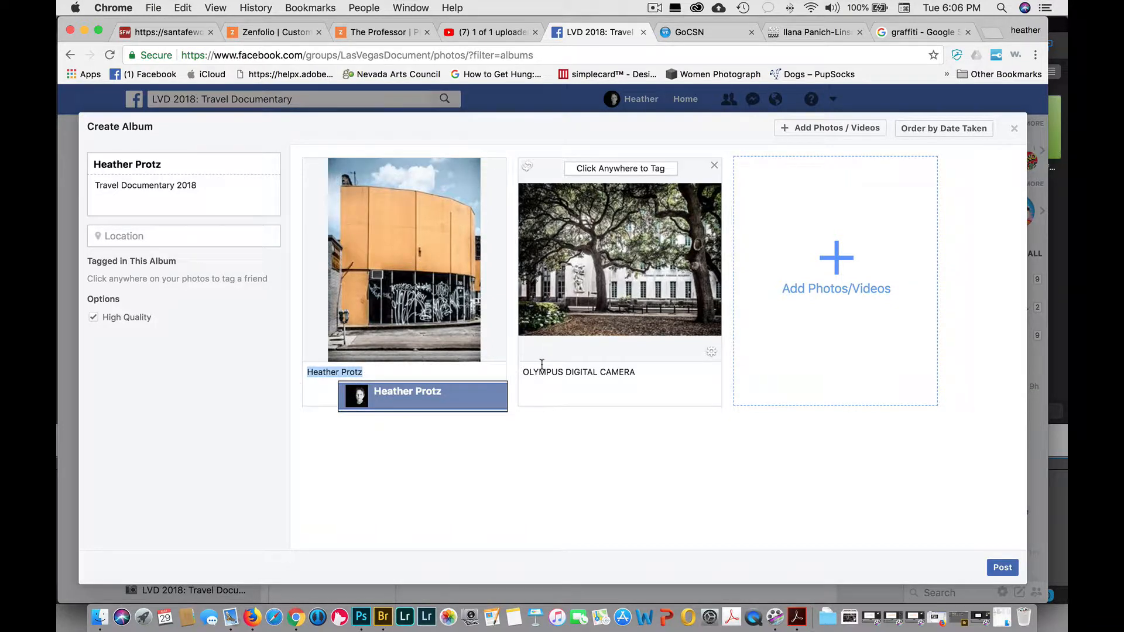
click(542, 364)
key(super+v)
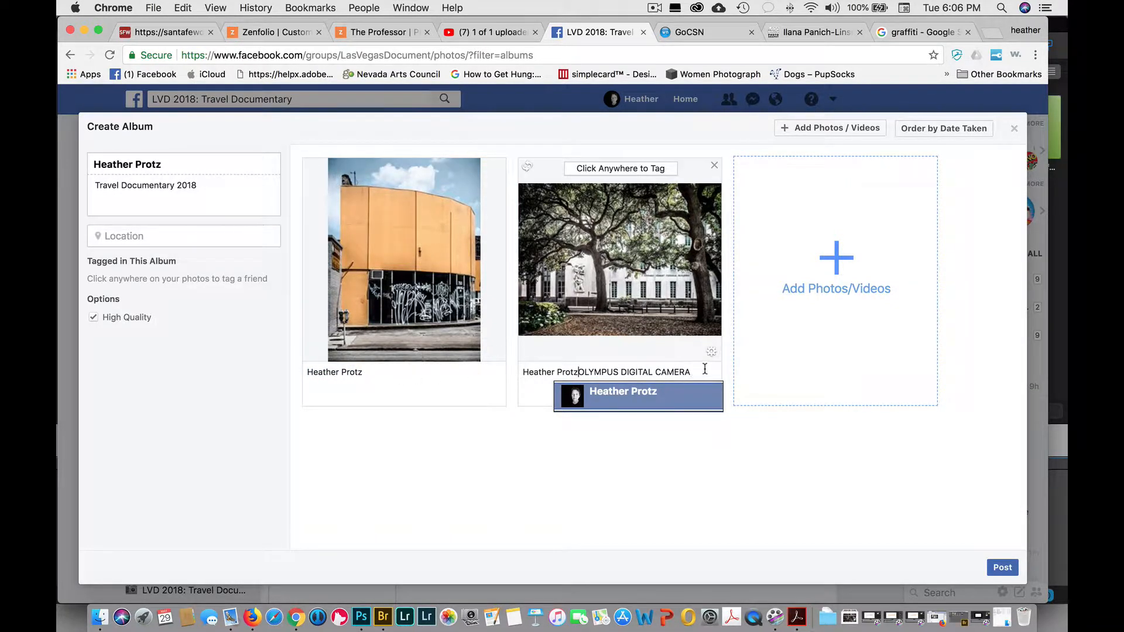
drag(704, 371, 580, 370)
key(BackSpace)
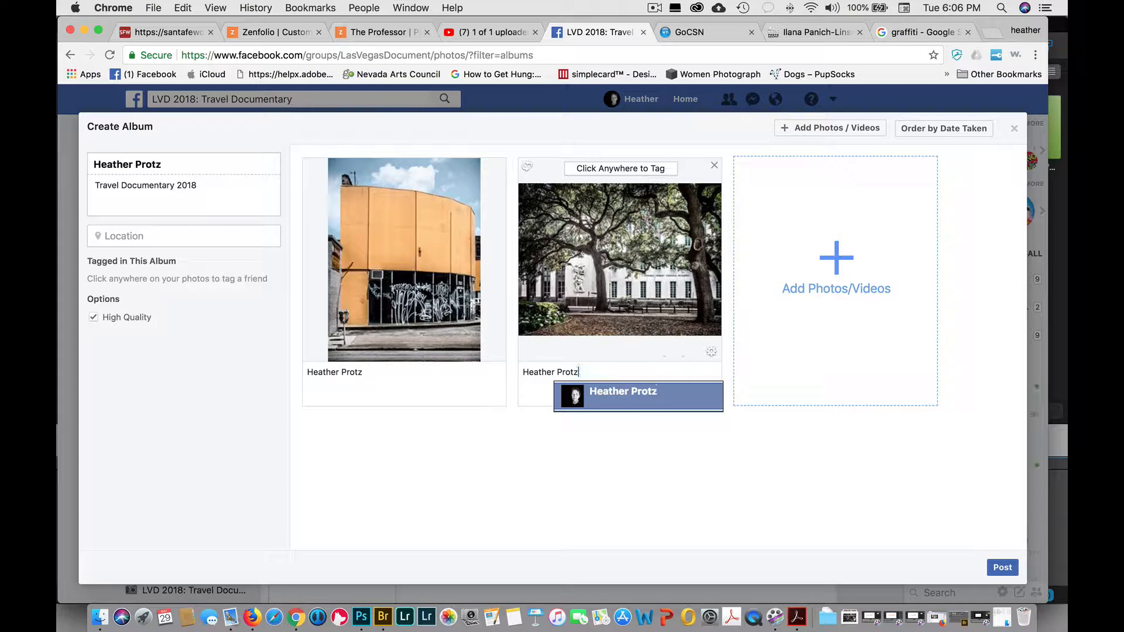
key(Return)
Step: Add 'New Orleans, Spring 2018' on its own line in the tree photo's caption
text(New )
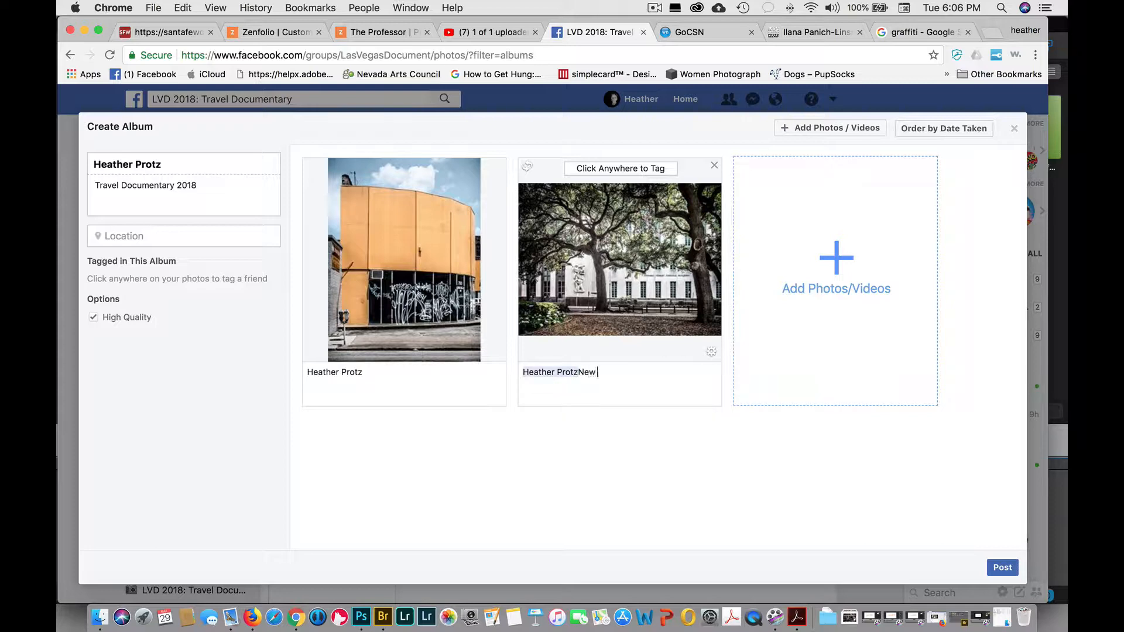
text(Orlean)
text(s Summe)
text(r)
key(BackSpace)
key(BackSpace)
key(BackSpace)
key(BackSpace)
key(BackSpace)
key(BackSpace)
text(pring 2018)
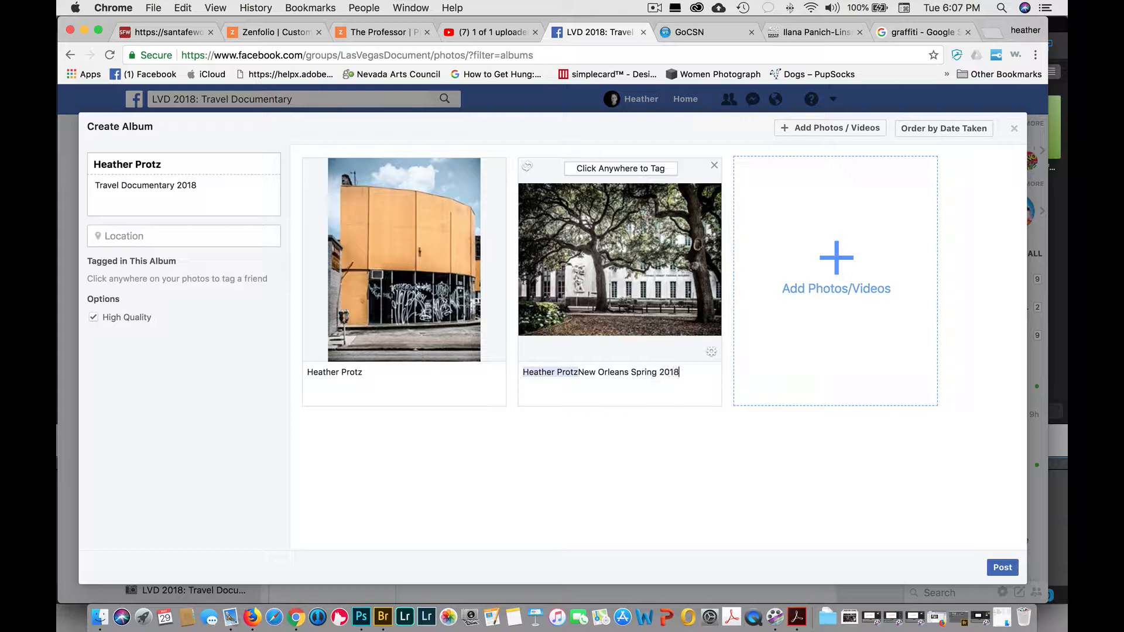
click(579, 373)
key(Return)
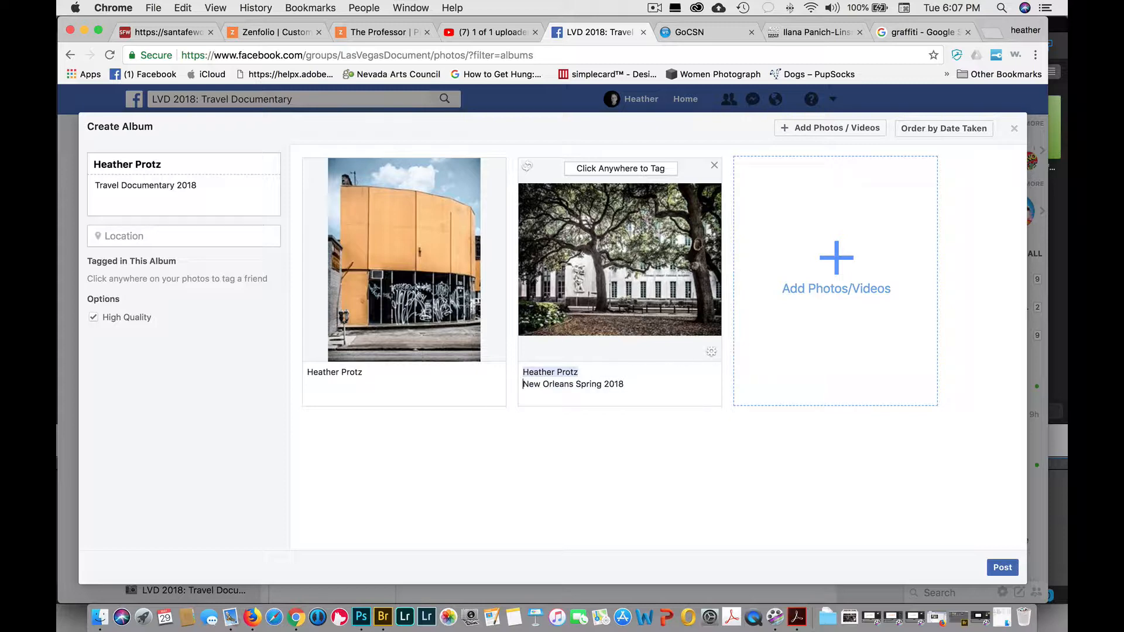
click(572, 385)
text(,)
Step: Copy 'New Orleans, Spring 2018' onto its own line in the building caption, with an empty line below
click(363, 372)
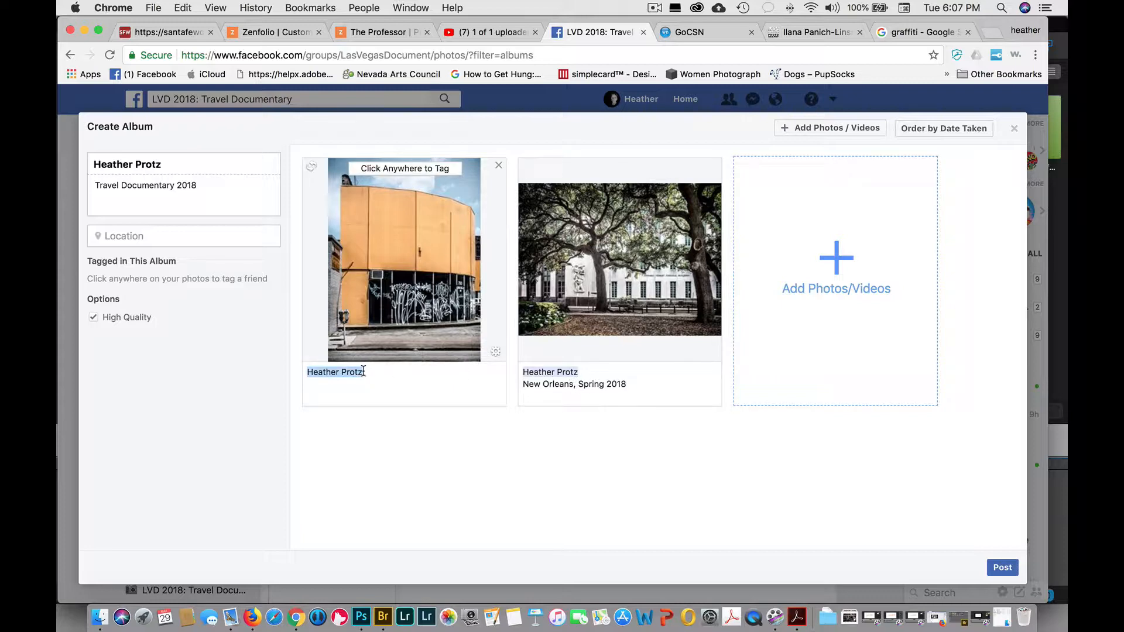
drag(626, 384, 522, 385)
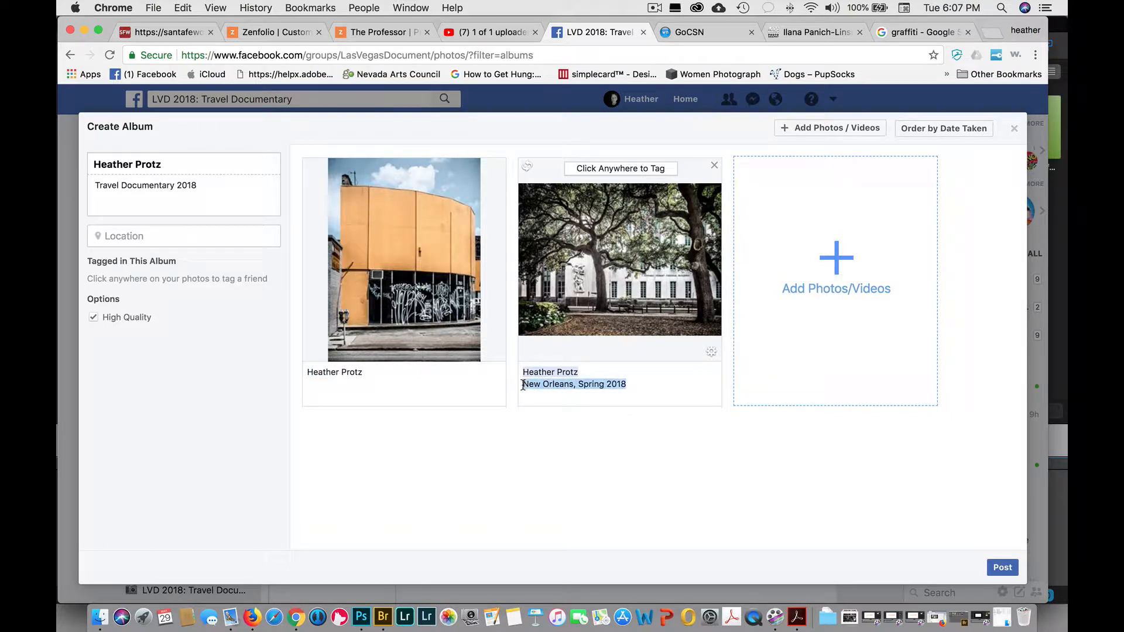
key(super+c)
click(386, 371)
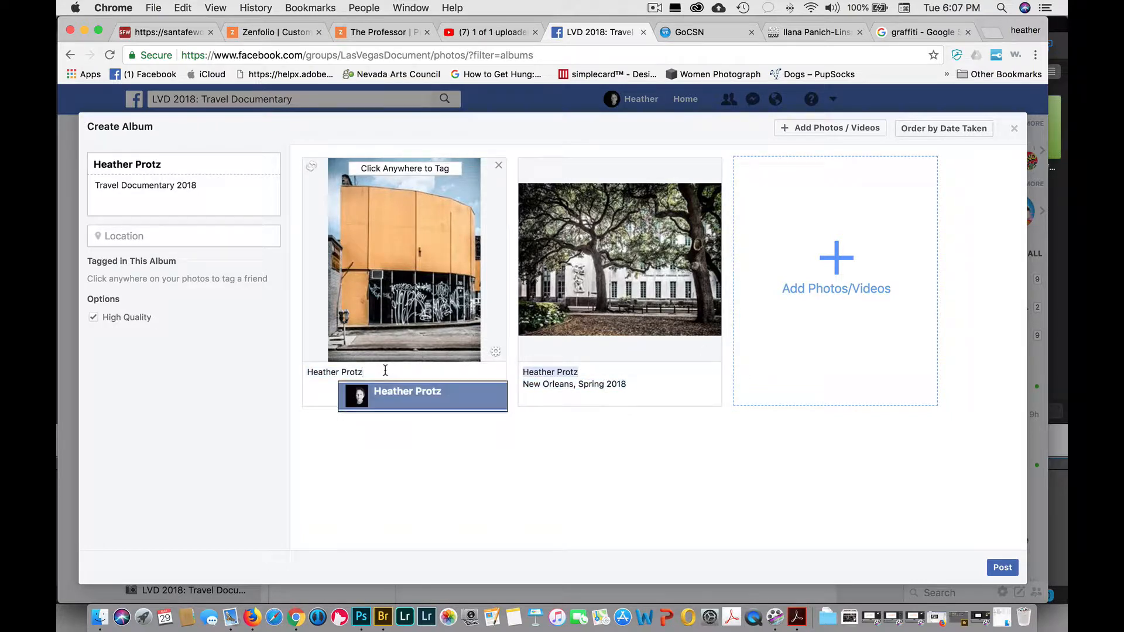
key(super+v)
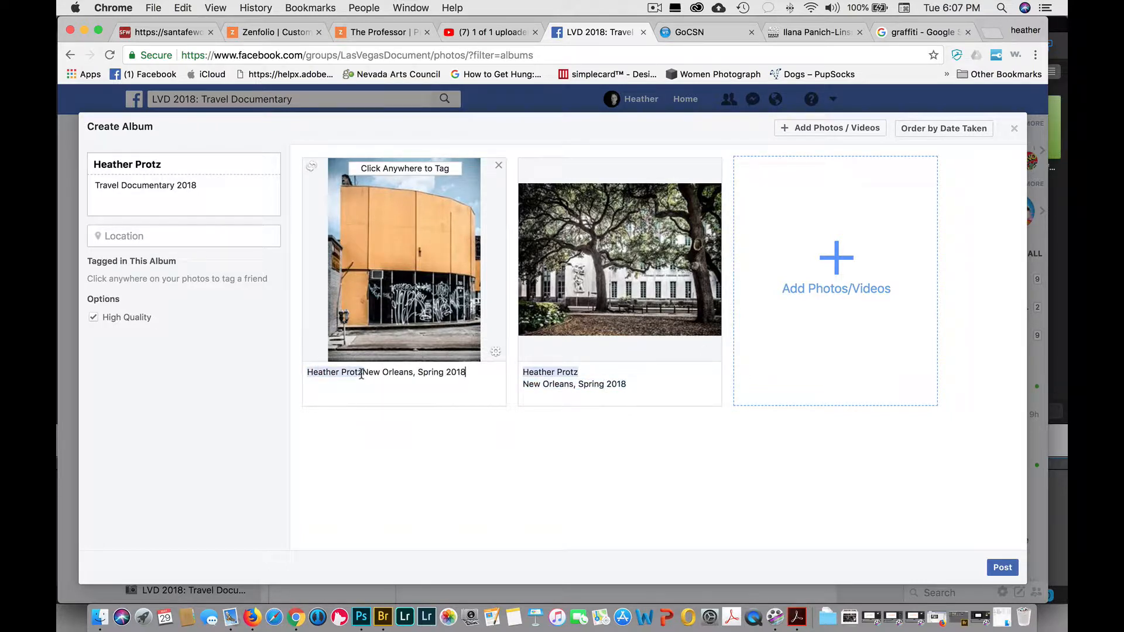
click(361, 372)
key(Return)
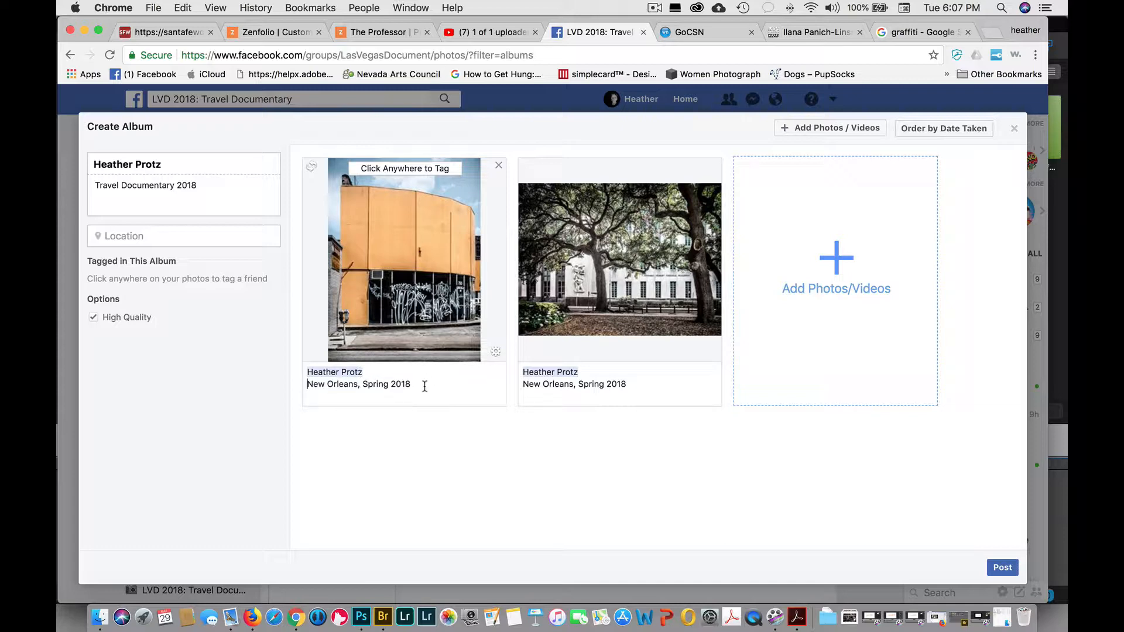
key(Return)
key(super+f)
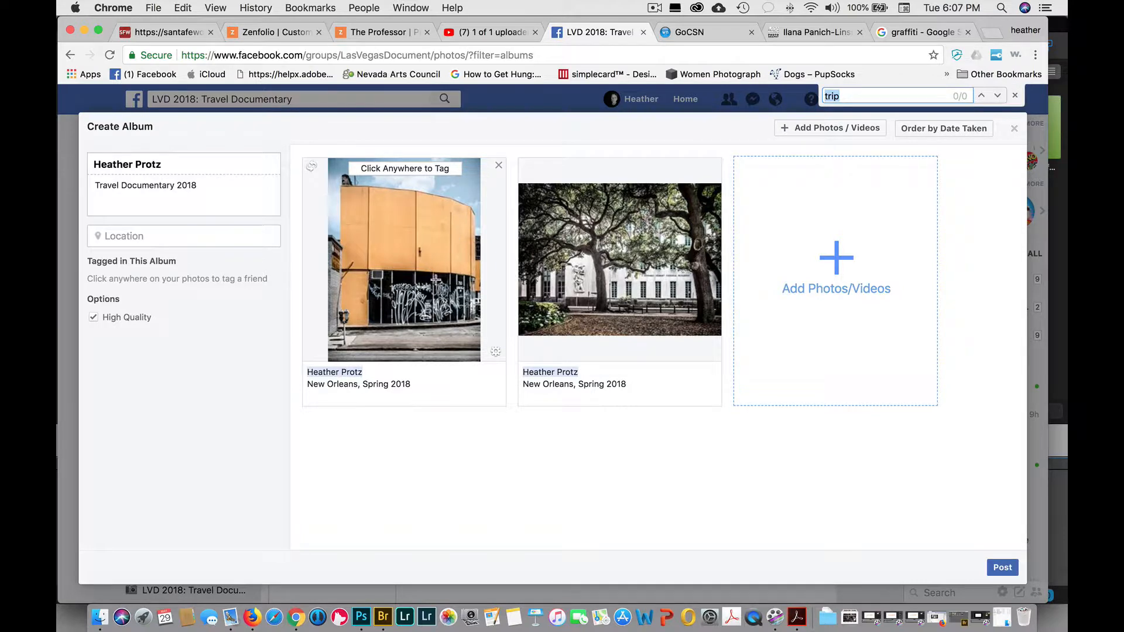
Step: Add 'Grafitti on cool curved building while walking the streets of New Orleans' to the building caption
click(327, 400)
text(GRAFITTI)
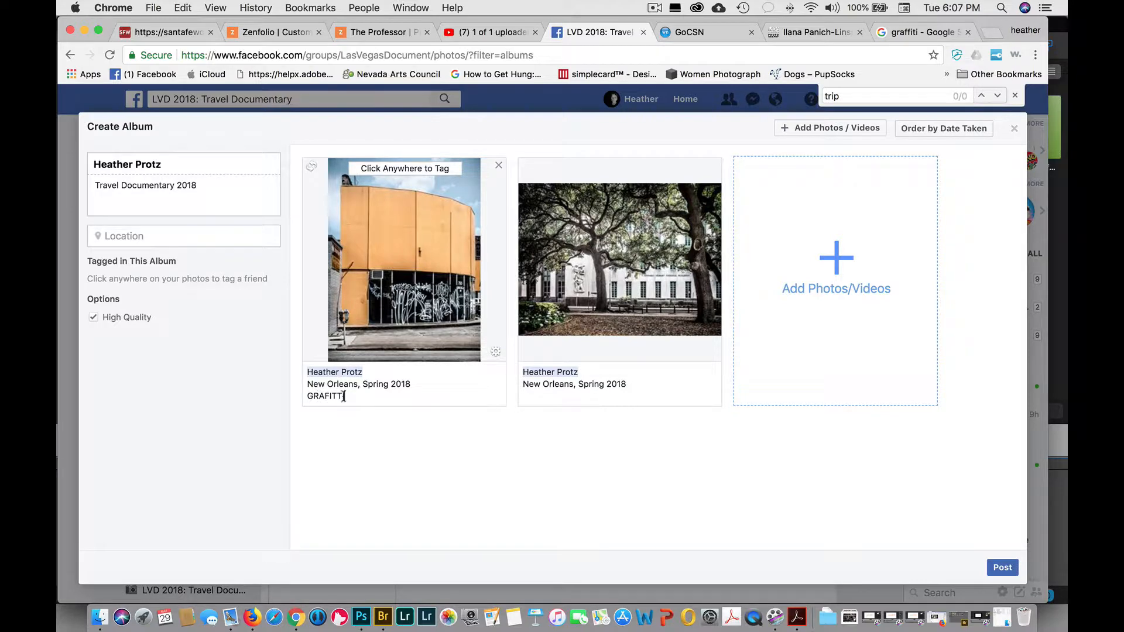
drag(345, 397, 315, 397)
text(rafitti)
text(on cool curved building)
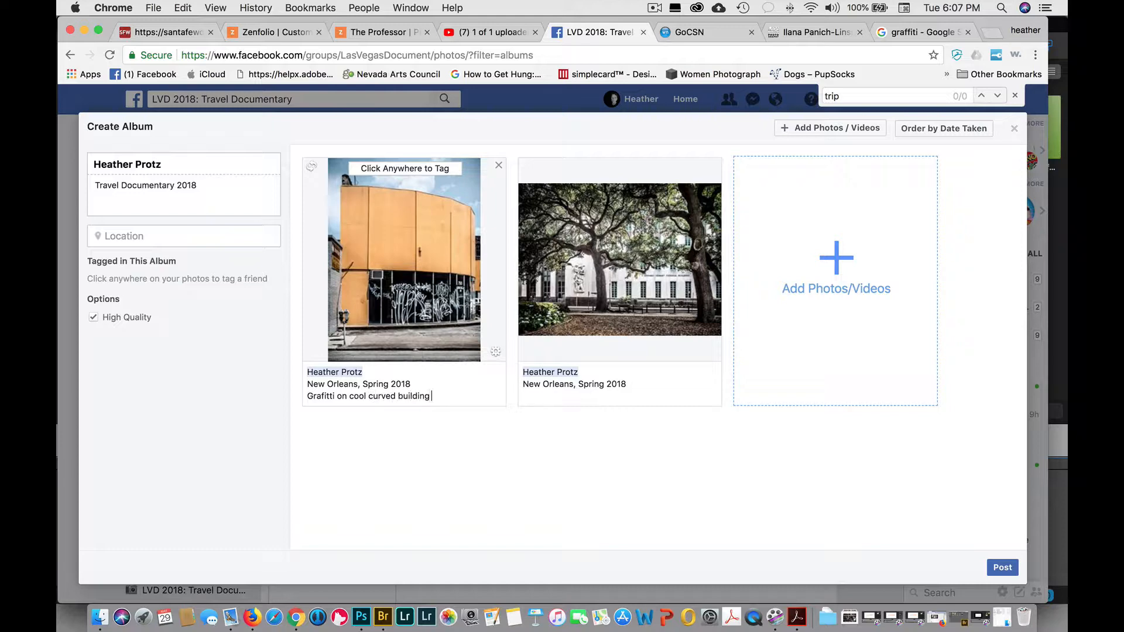
text( while walking the stre)
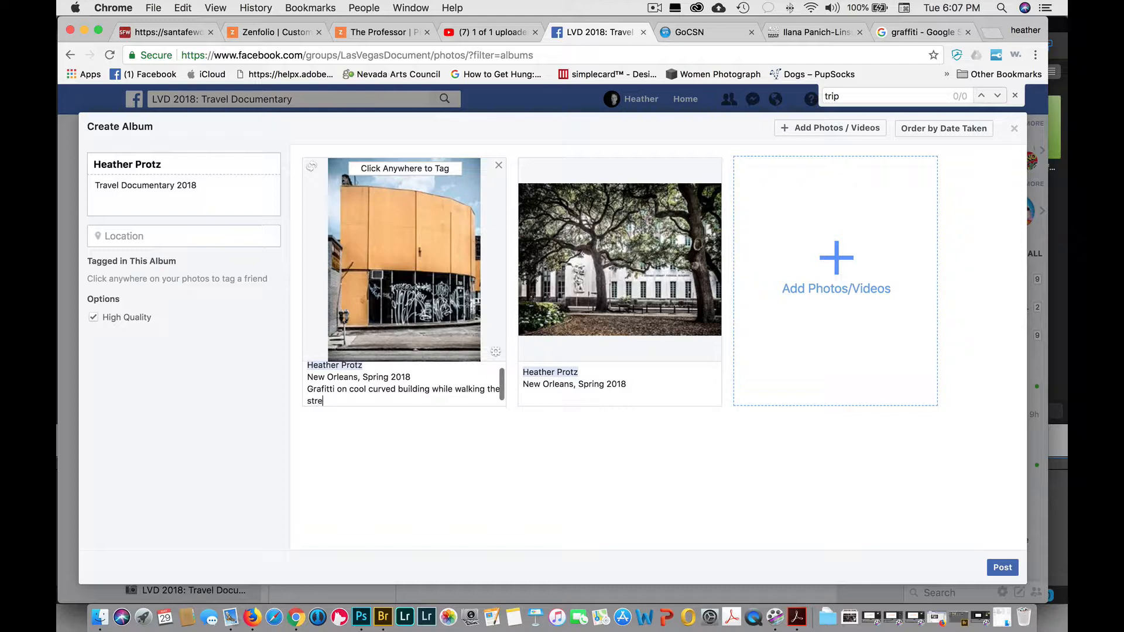
text(ets of New Orleans.)
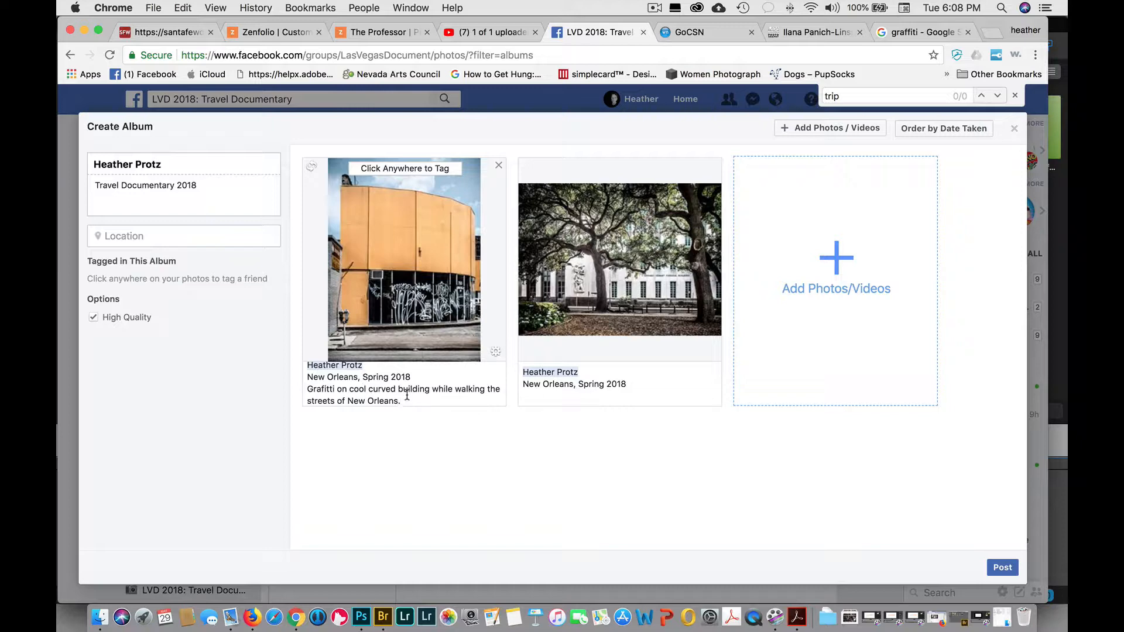
Step: End the tree caption's 'New Orleans, Spring 2018' line with a period
triple_click(632, 383)
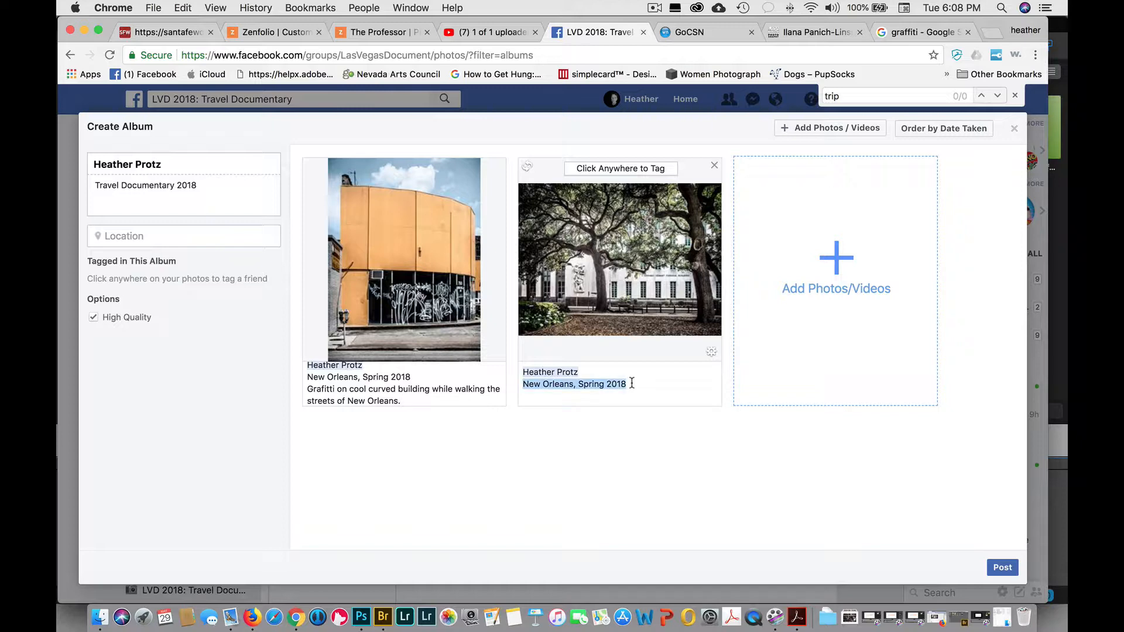
click(631, 383)
text(.)
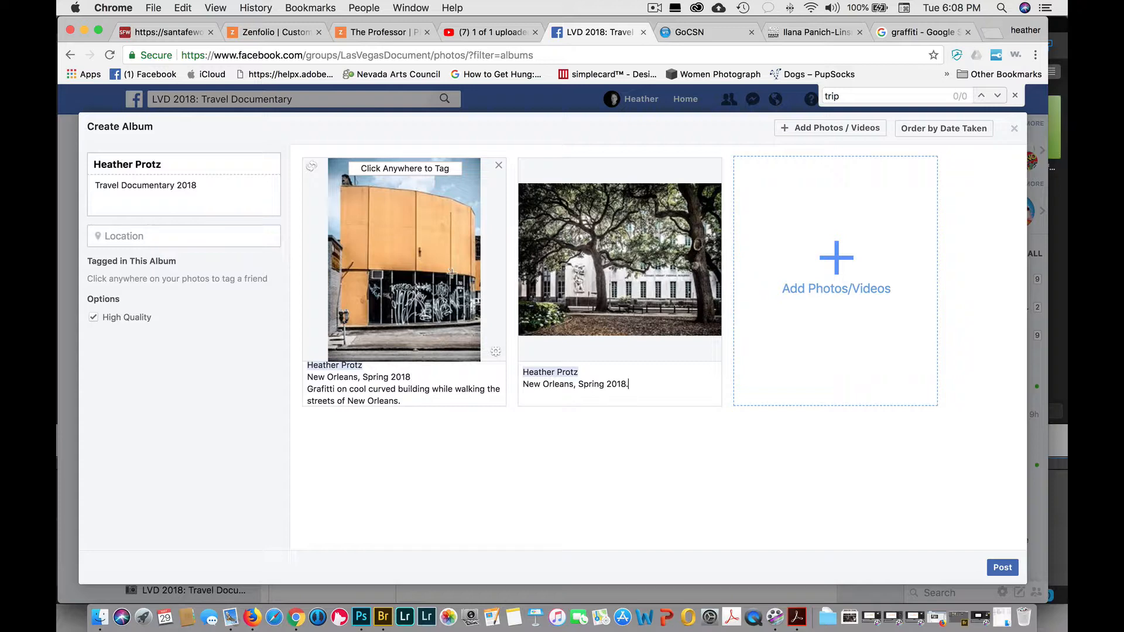
click(417, 305)
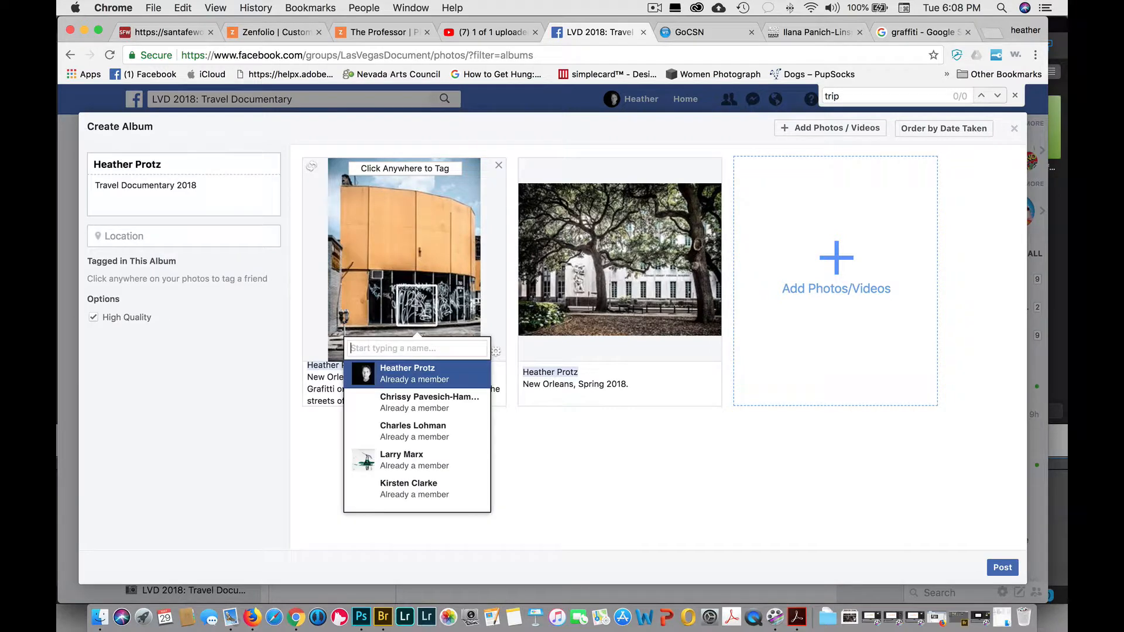
click(623, 497)
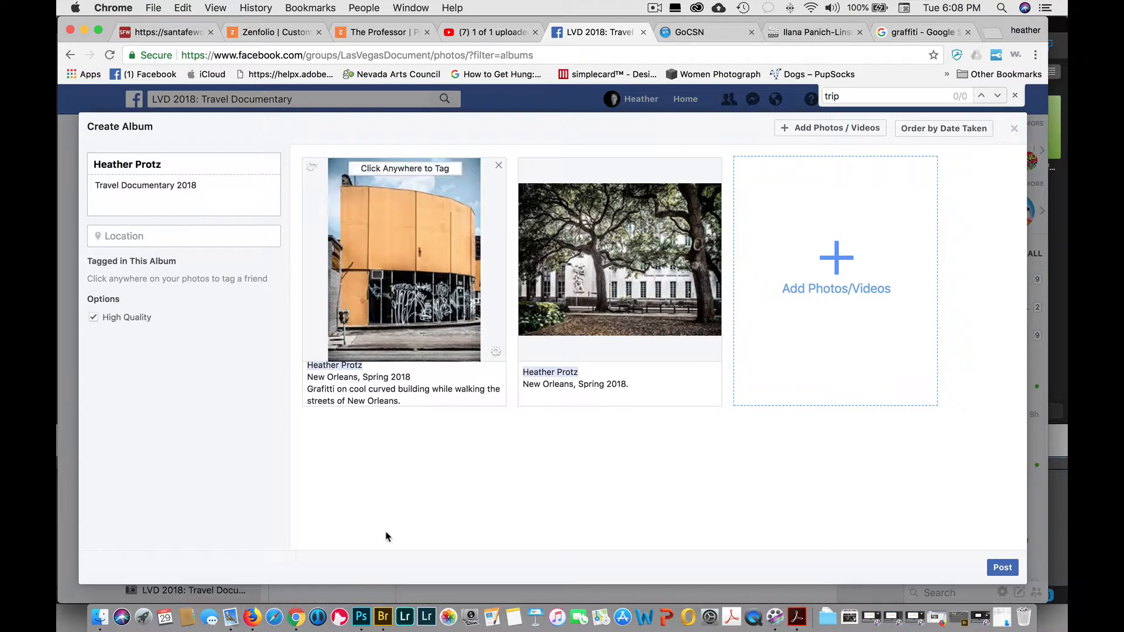
Step: In Bridge, show P5150211.psd's metadata and select its Date Created value 5/15/18, 12:29:04 PM
click(398, 592)
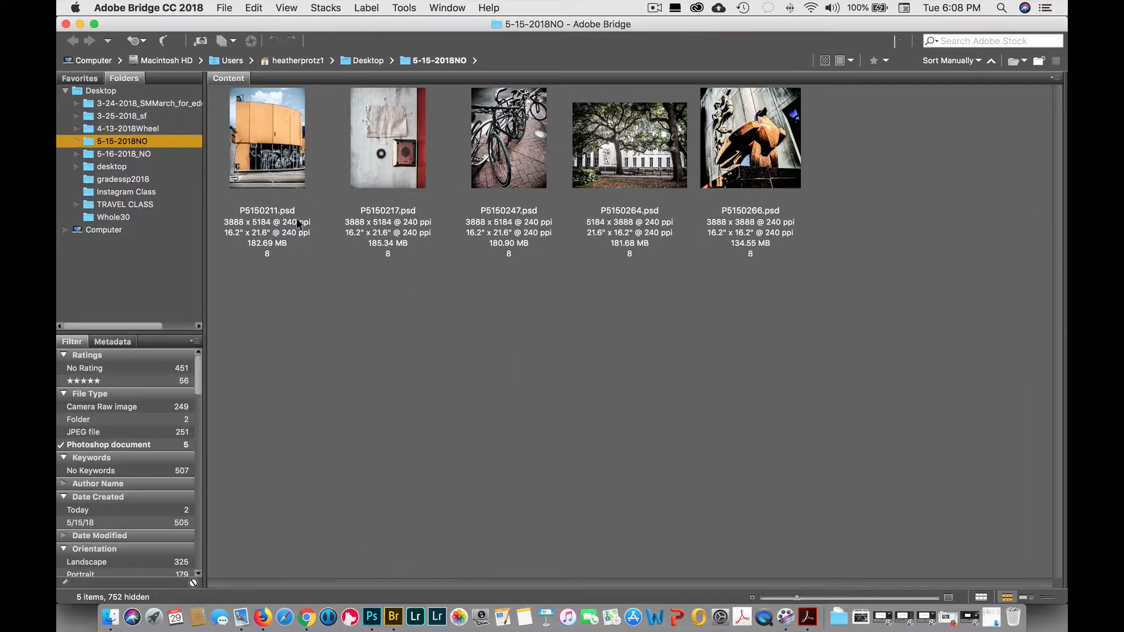
click(111, 341)
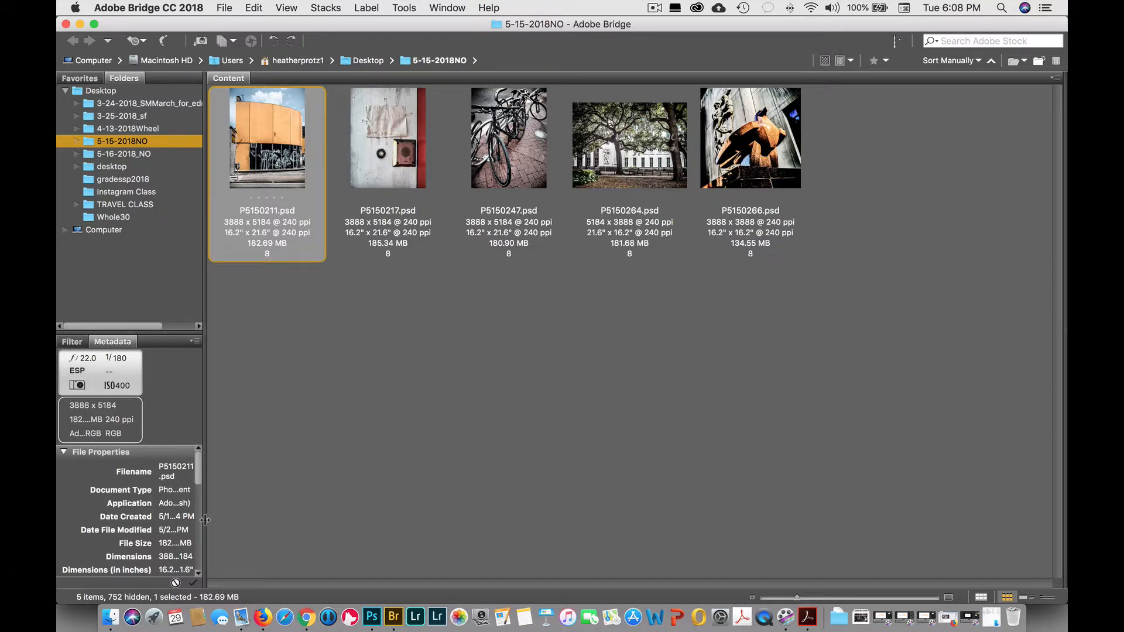
drag(205, 520, 297, 521)
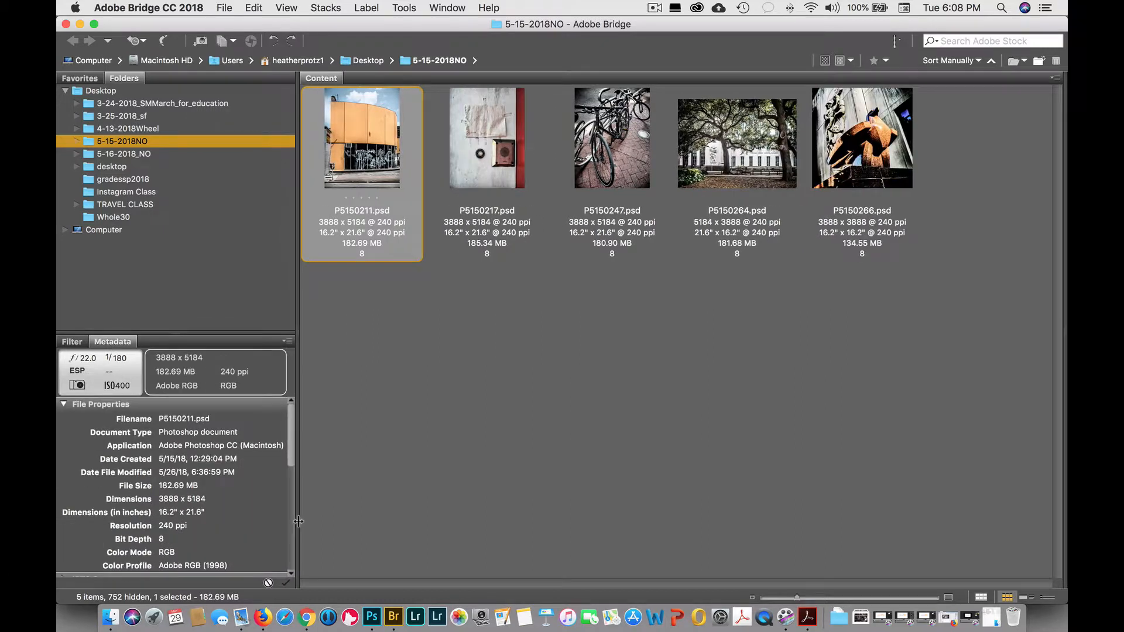
click(167, 464)
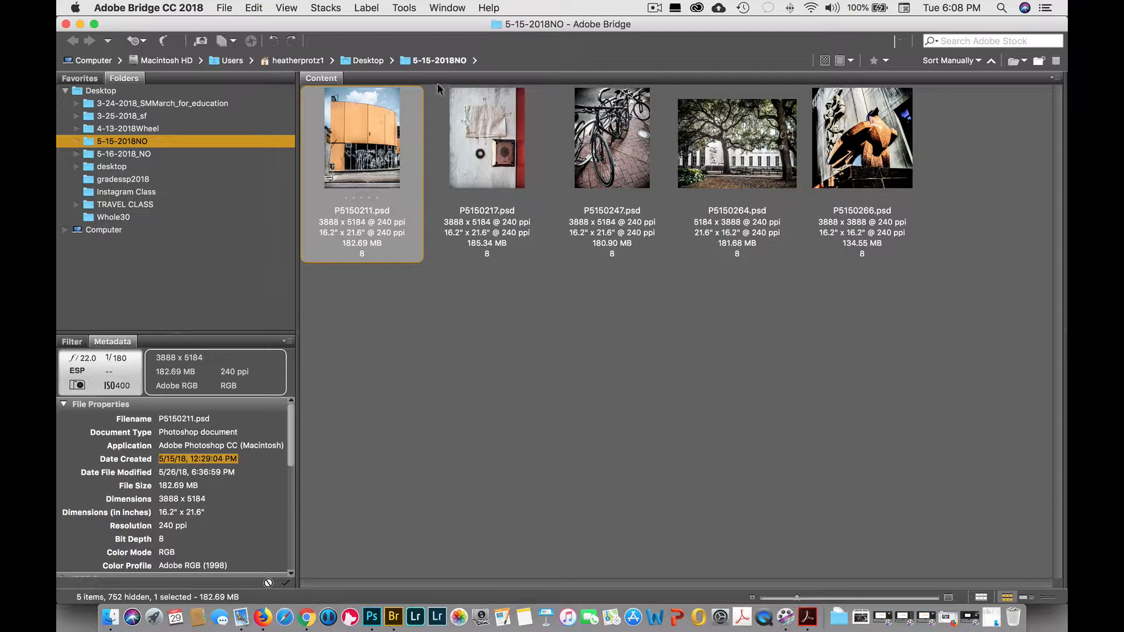
drag(460, 24, 460, 224)
click(486, 146)
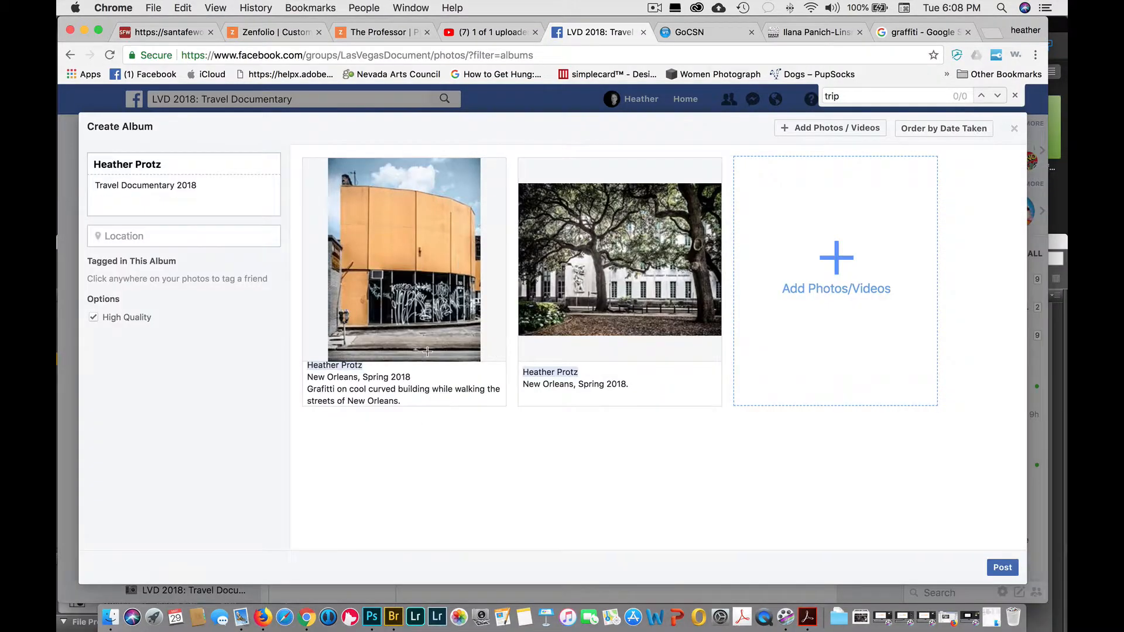
Step: Paste the capture date 5/15/18, 12:29:04 PM on a new line in the building photo's caption
key(Return)
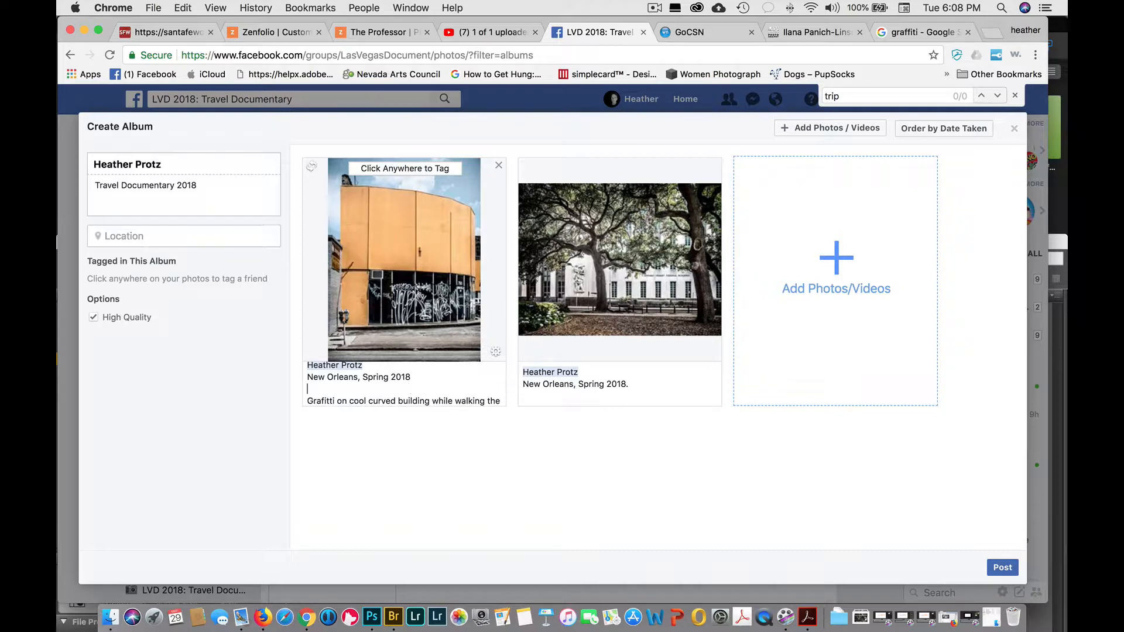
key(super+v)
click(605, 285)
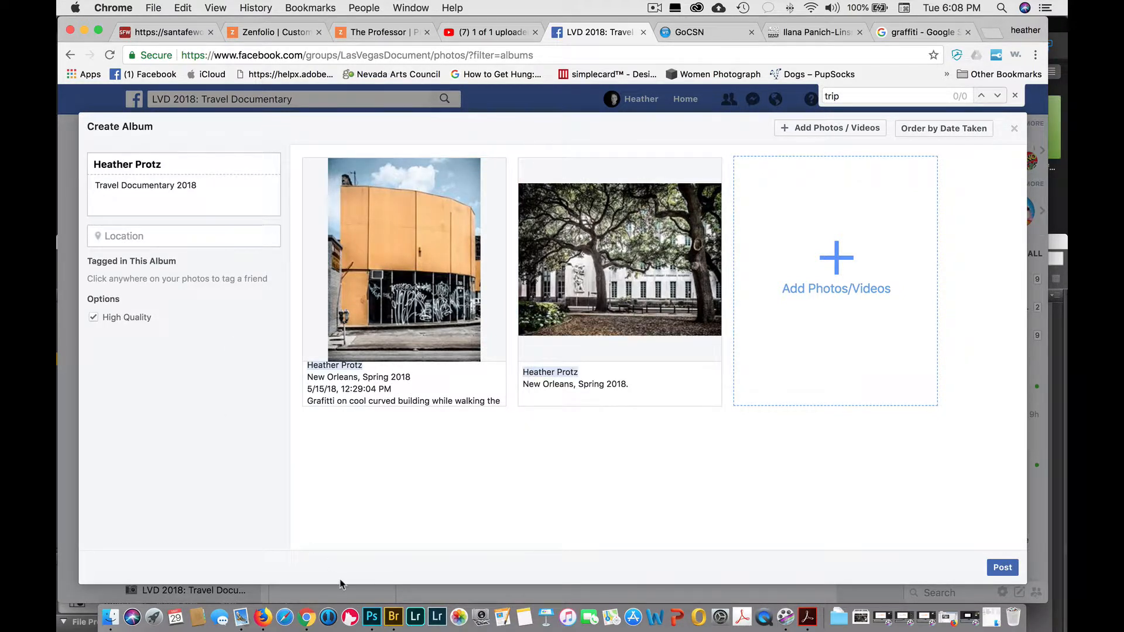
click(394, 617)
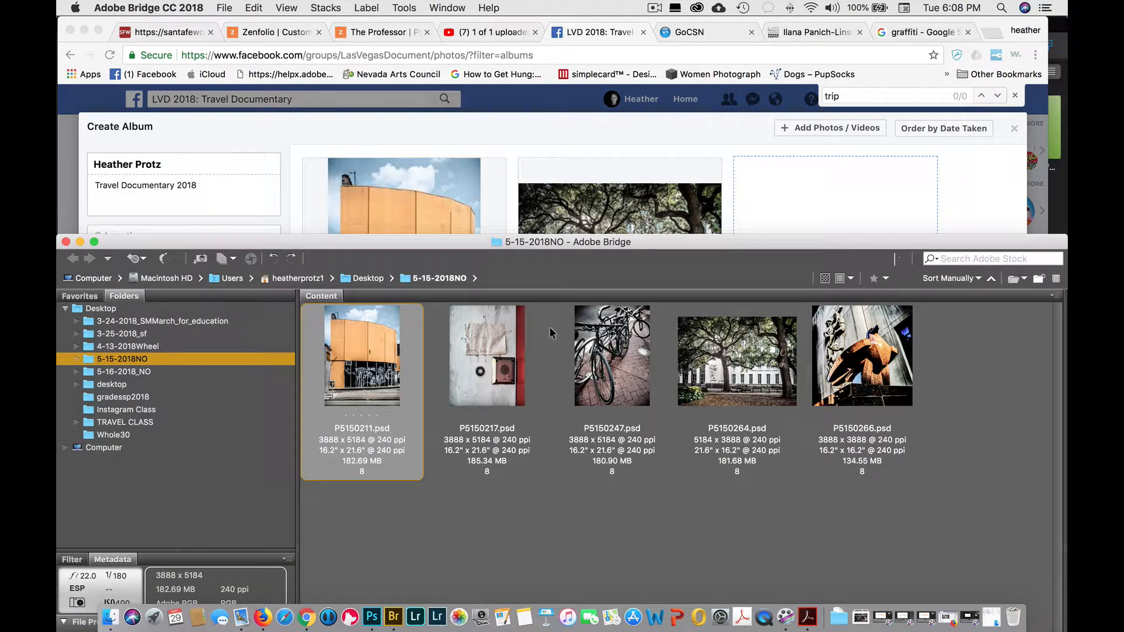
Step: In Bridge, select P5150264.psd and pick out its Date Created value, 5/15/18, 4:08:17 PM
click(749, 363)
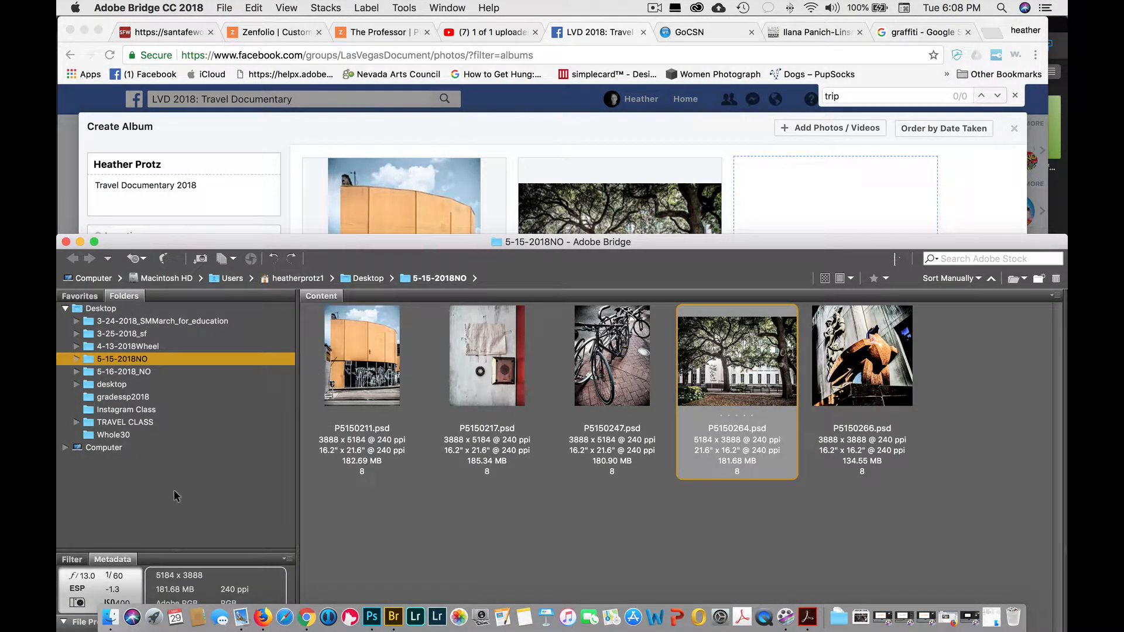
drag(240, 242, 239, 19)
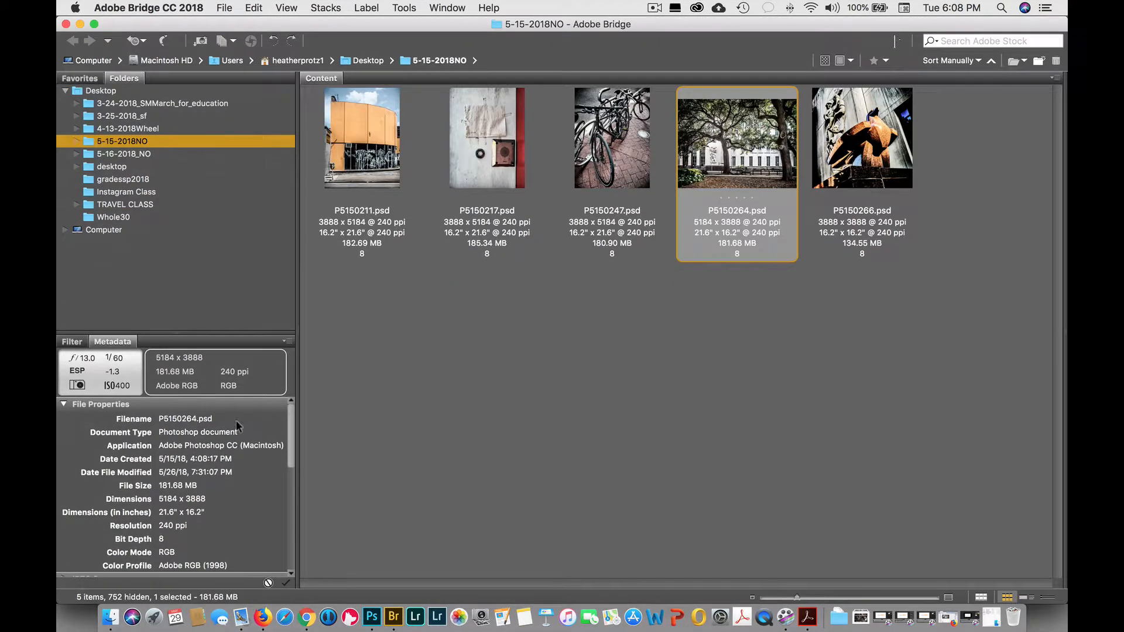
click(206, 461)
key(super+c)
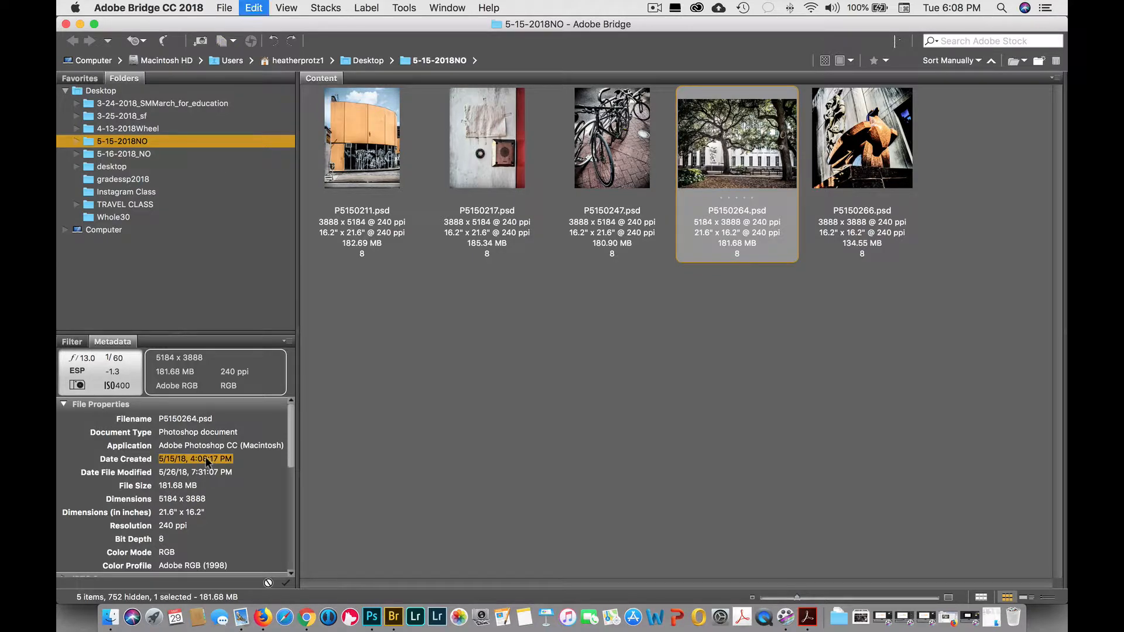
drag(704, 24, 687, 300)
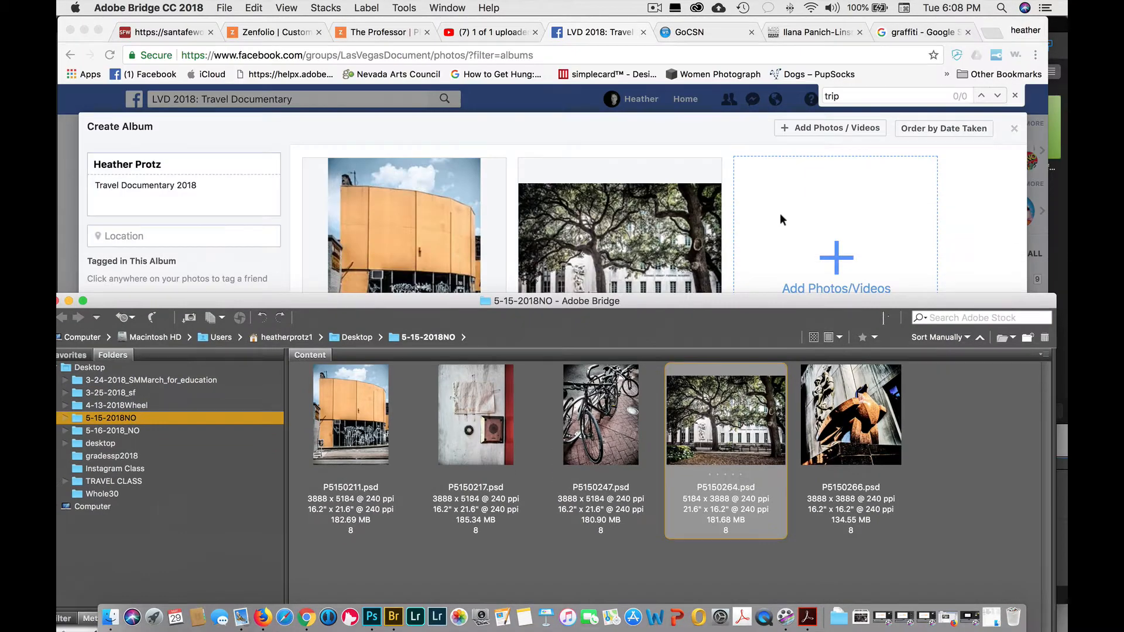
Step: Paste 5/15/18, 4:08:17 PM on a new line of the tree caption, then post the album
click(780, 213)
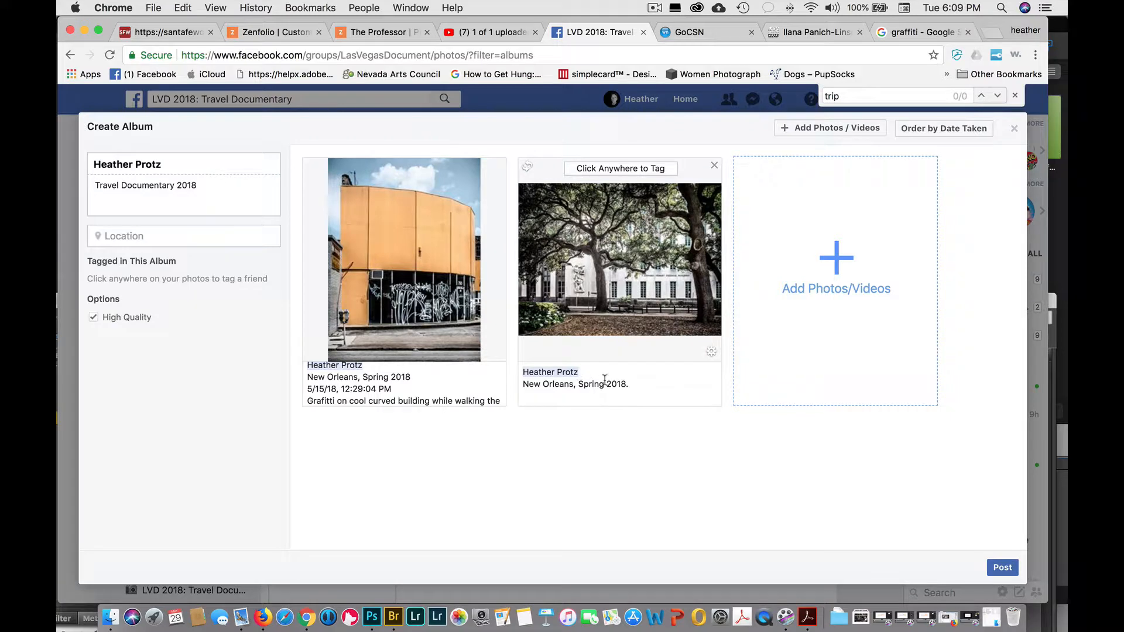
click(637, 384)
key(Return)
key(super+v)
click(1003, 568)
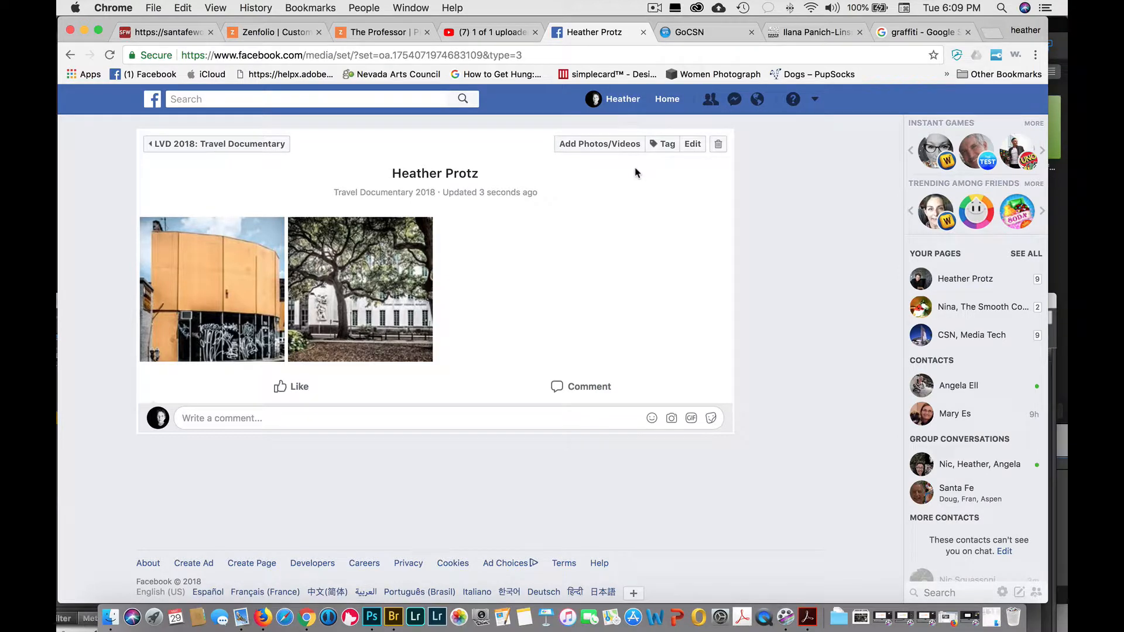
click(234, 144)
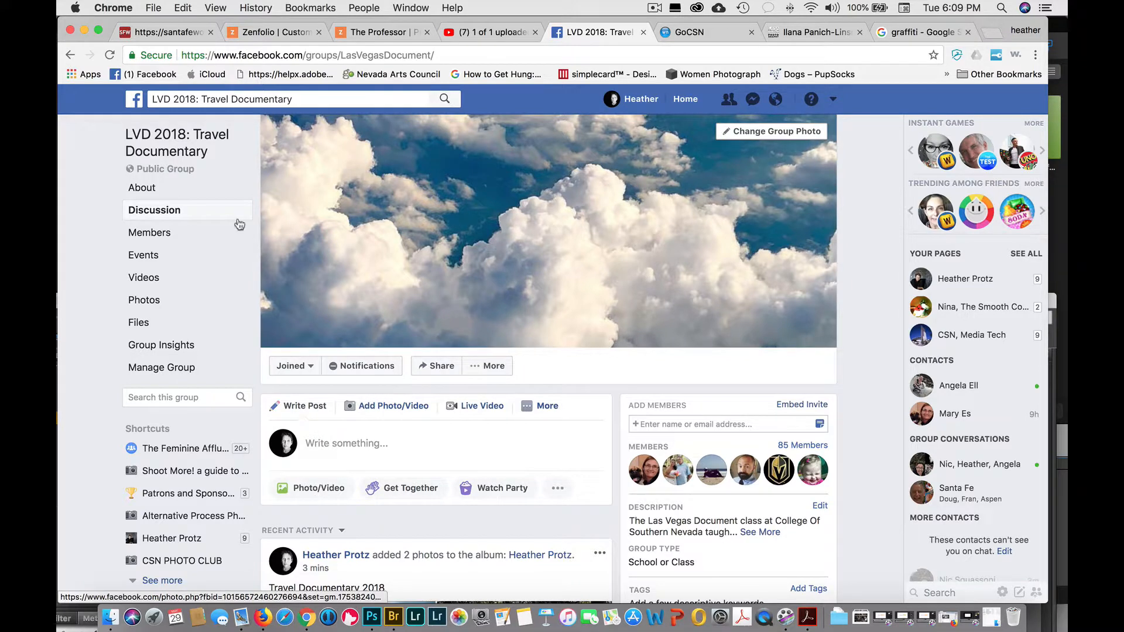
click(145, 301)
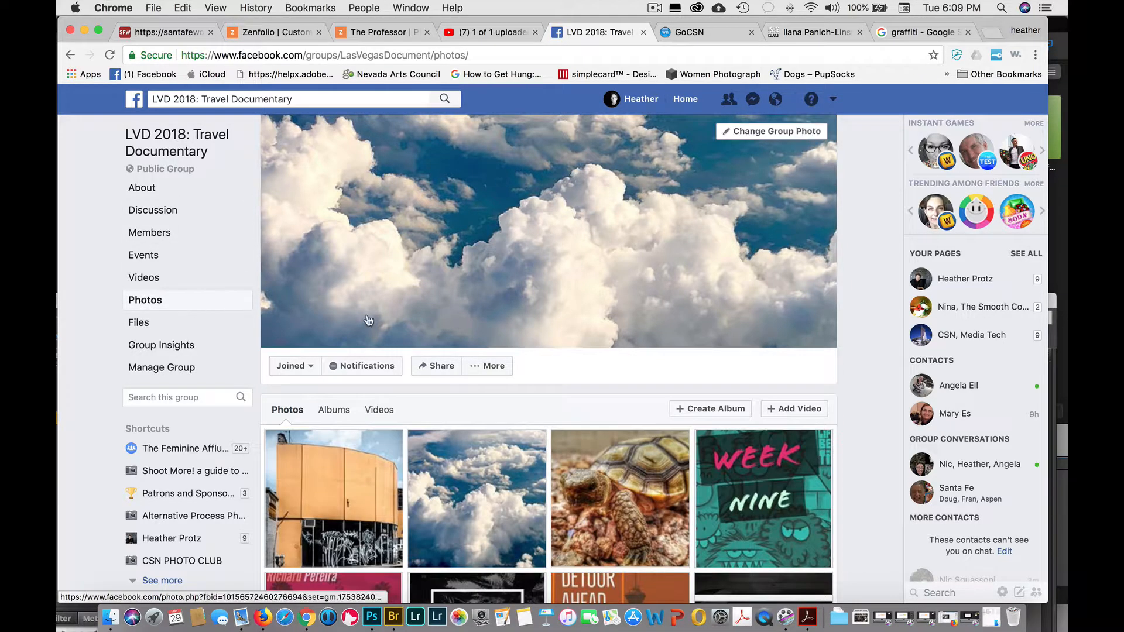
click(342, 412)
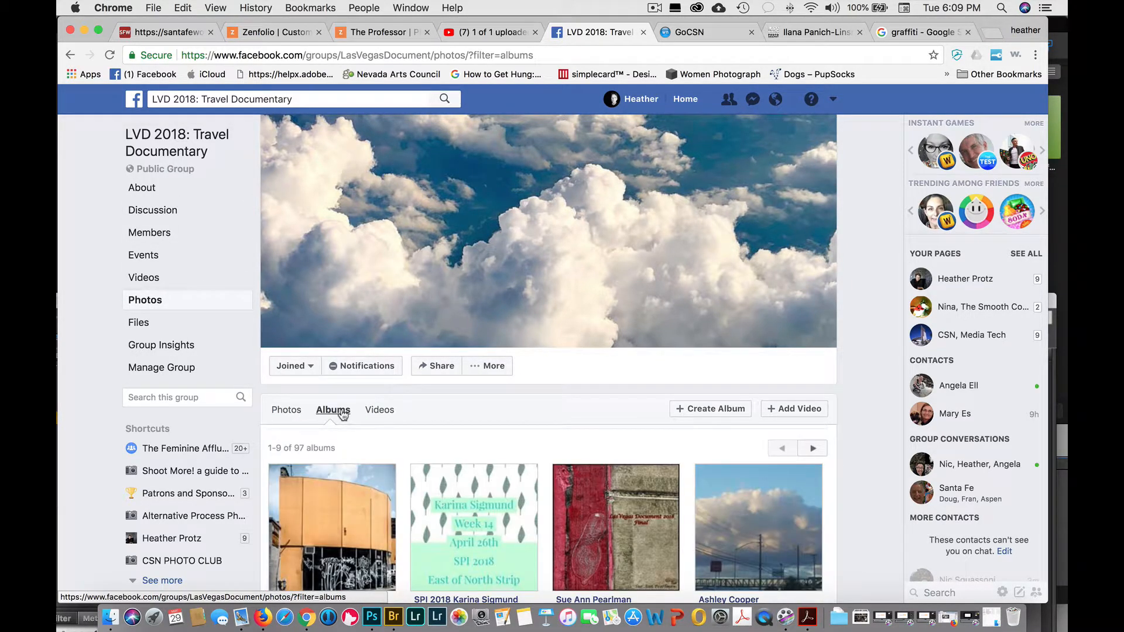
scroll(480, 380, down, 3)
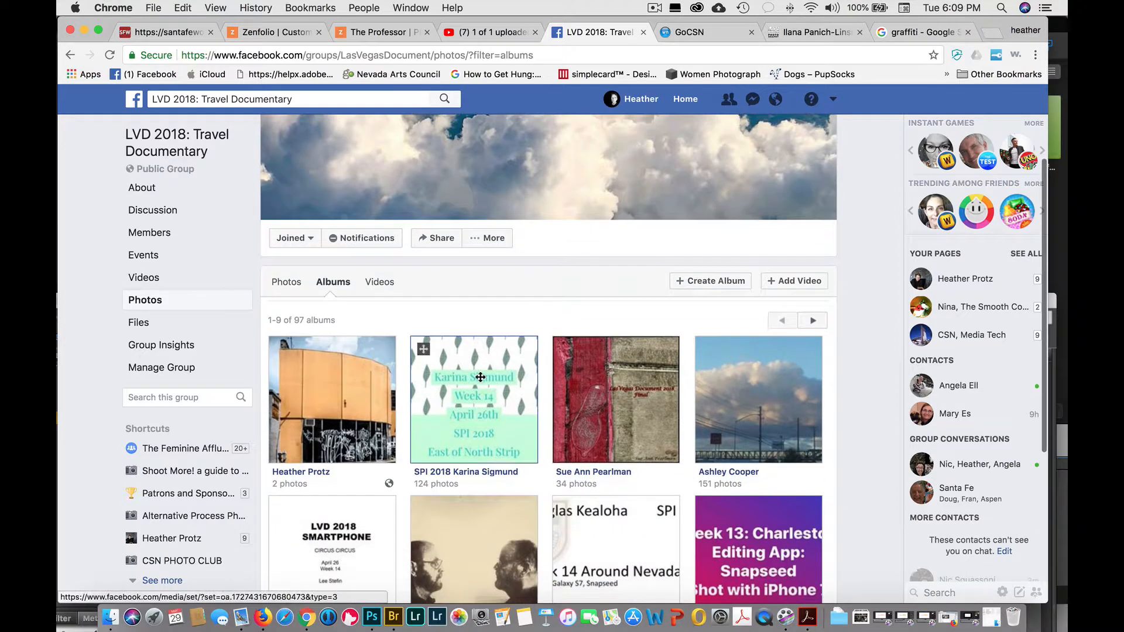
click(339, 416)
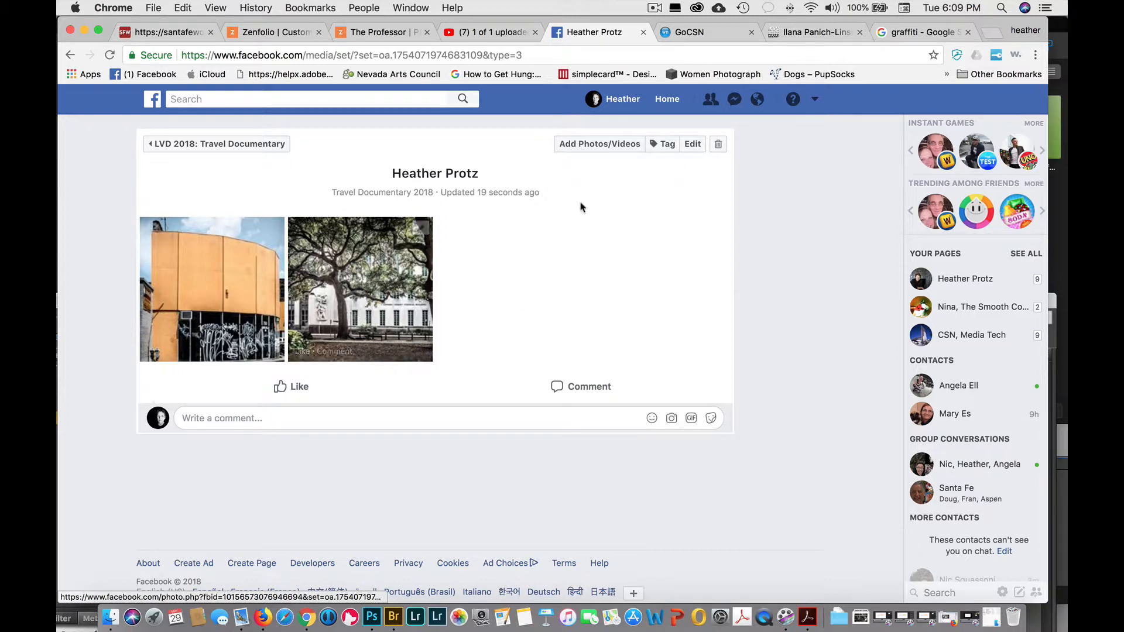
drag(392, 261, 391, 285)
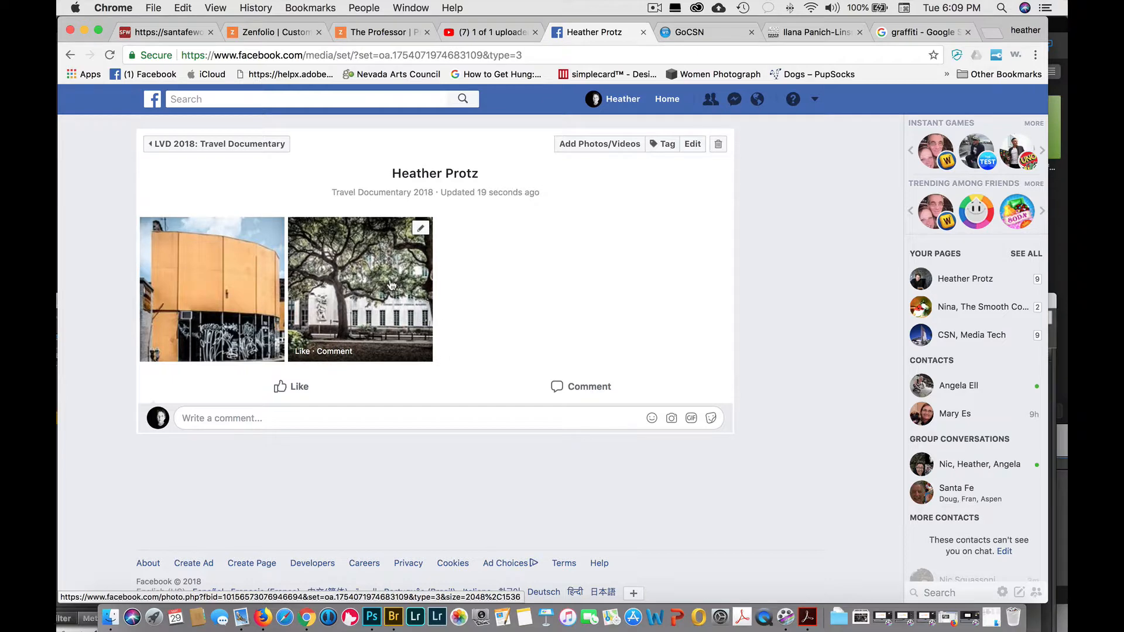